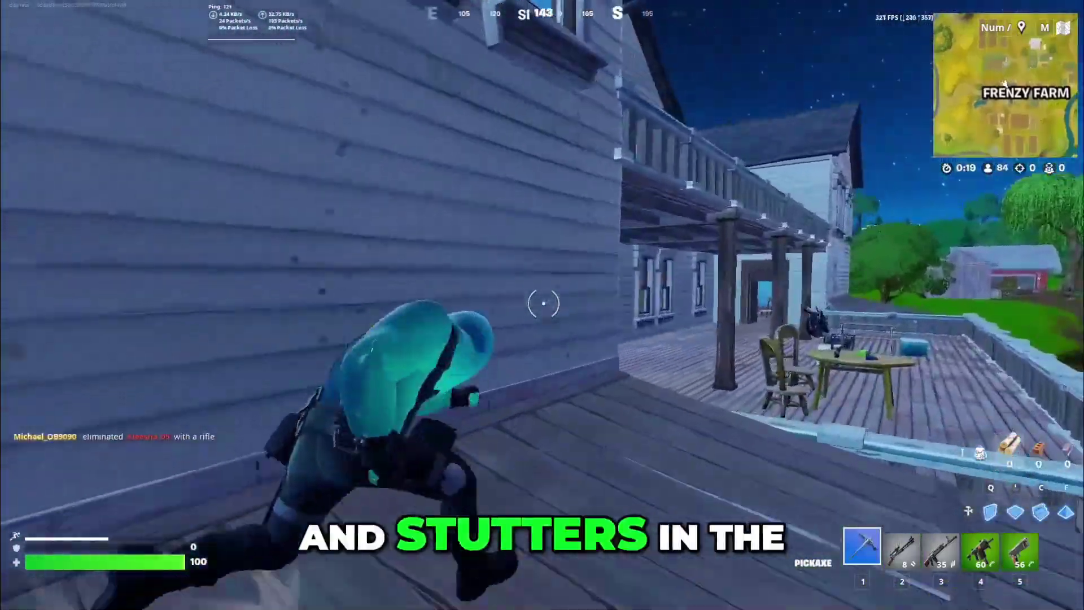
pyautogui.press('2')
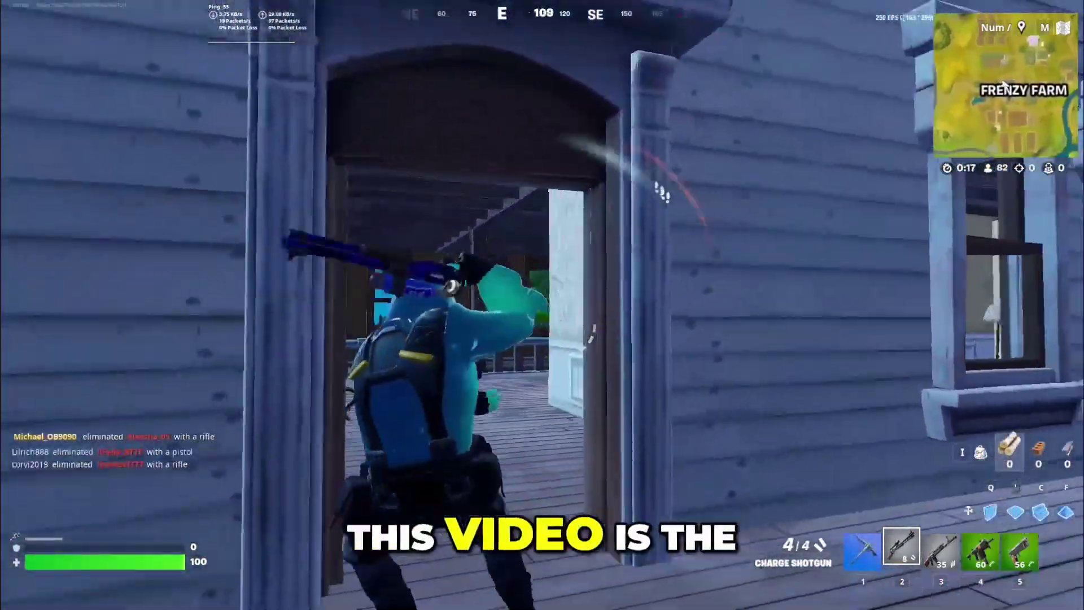
pyautogui.press('w')
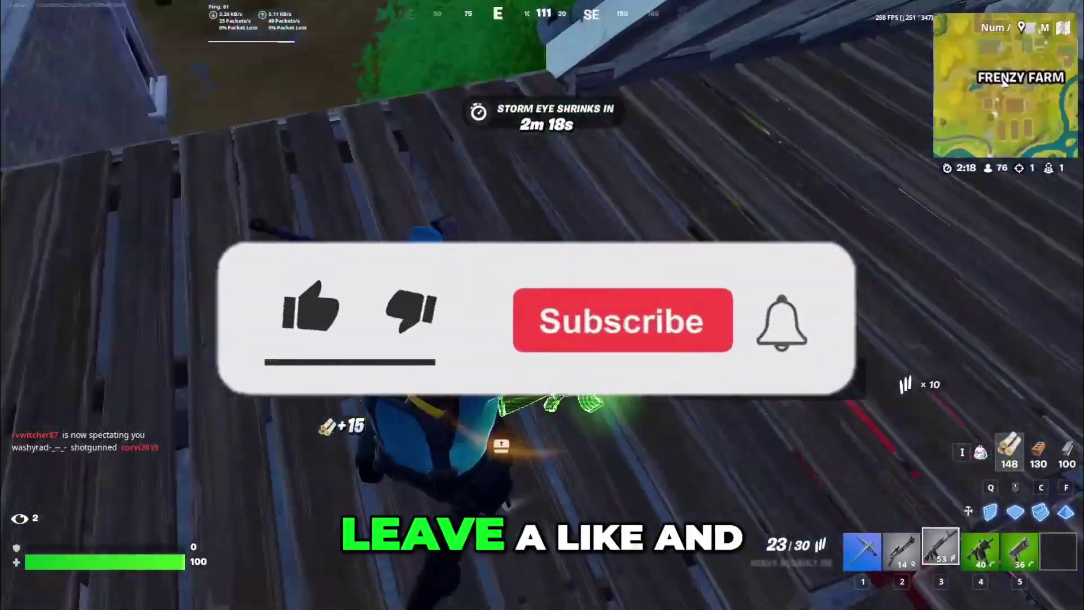
pyautogui.press('i')
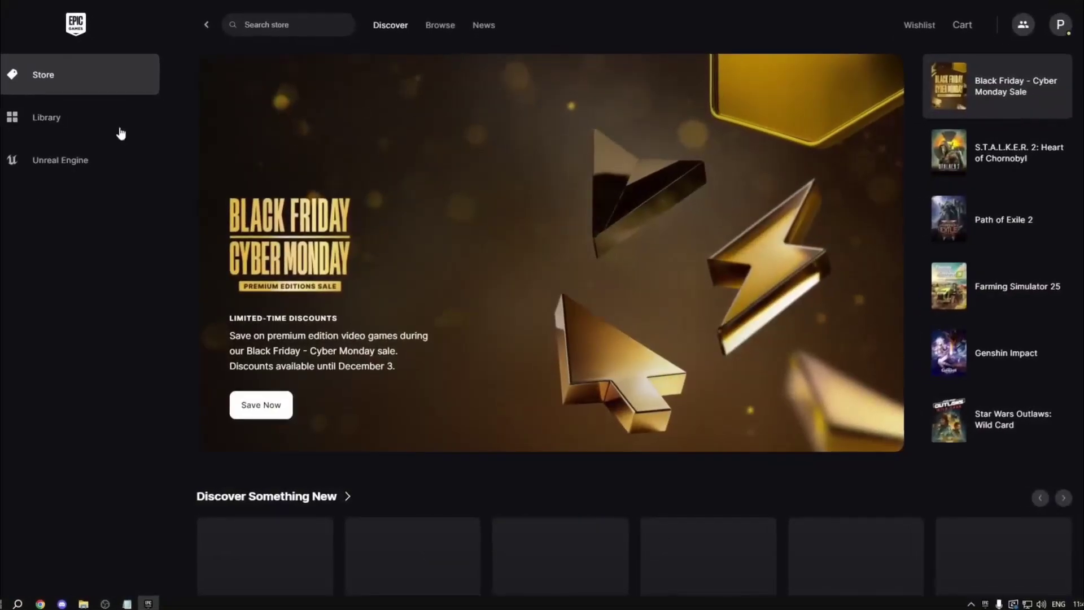
# Open Fortnite's installation options from the Epic Games library and deselect High Resolution Textures
pyautogui.click(108, 116)
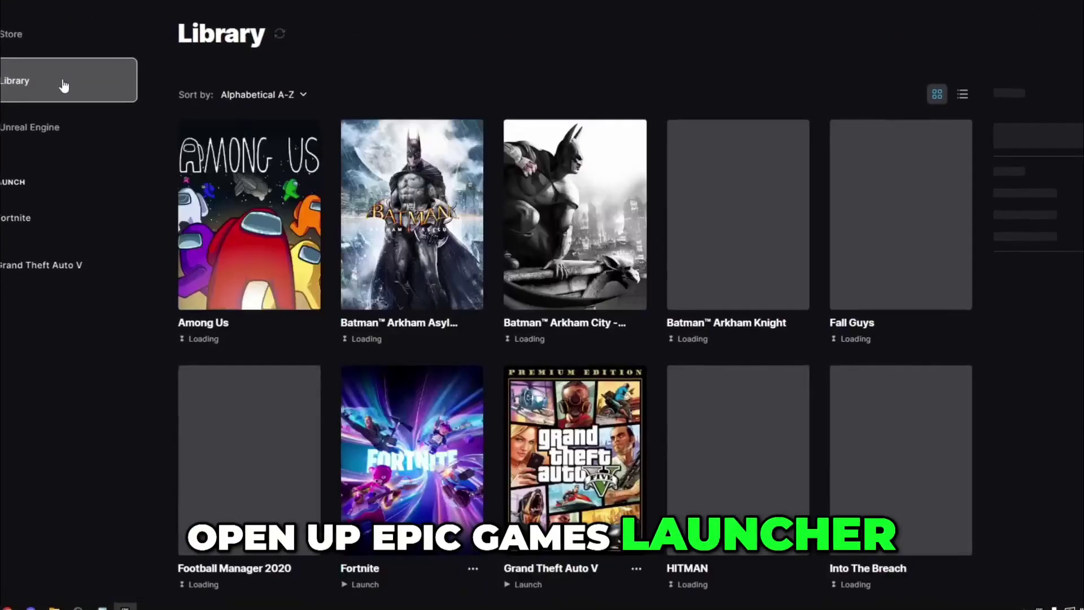
pyautogui.scroll(-3, 479, 422)
pyautogui.click(479, 441)
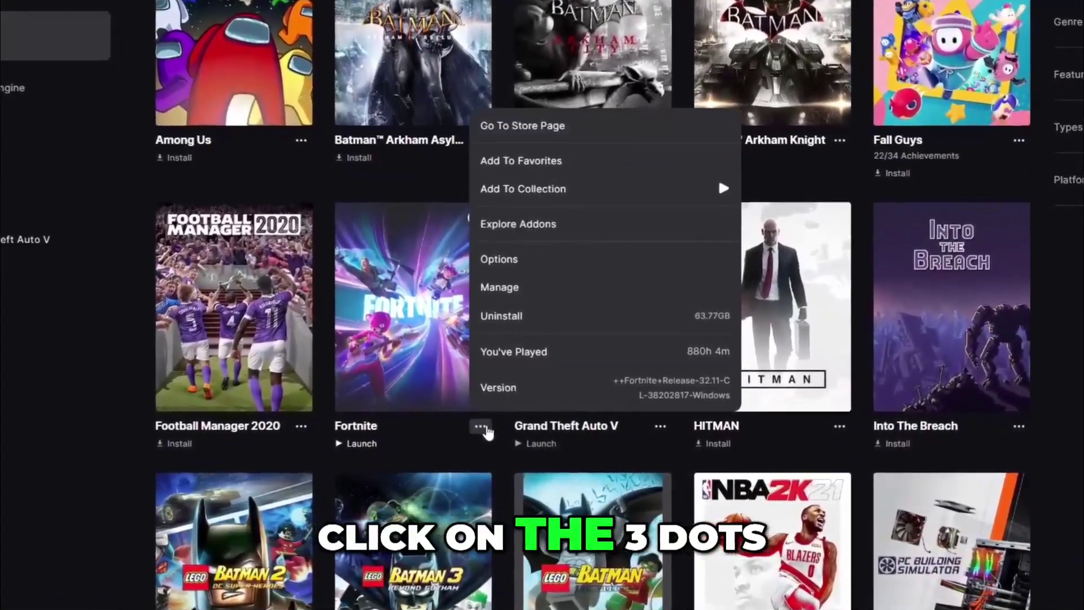
pyautogui.click(499, 259)
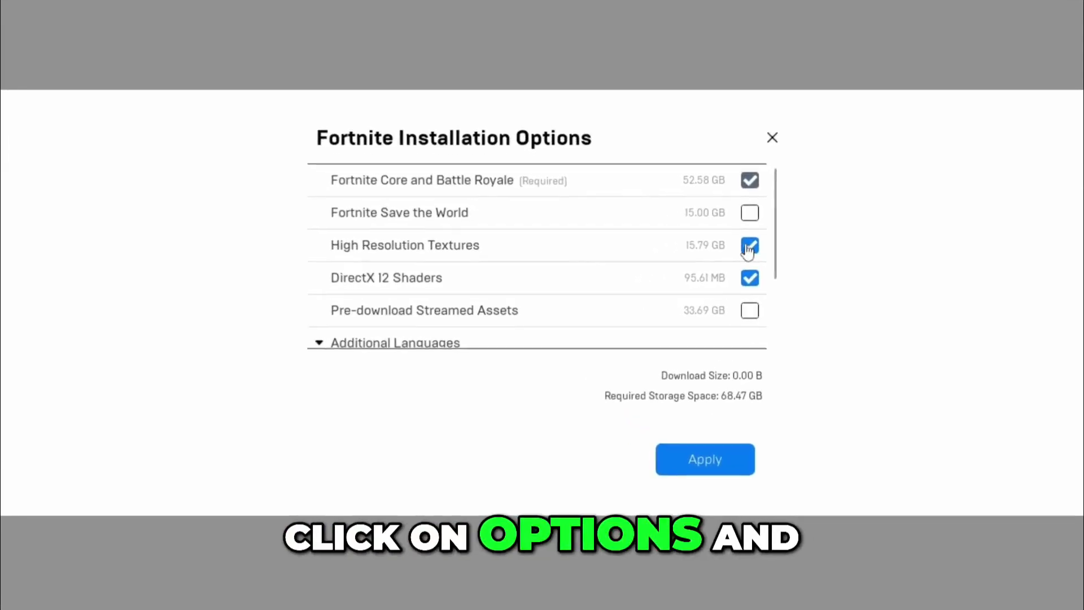
pyautogui.click(749, 248)
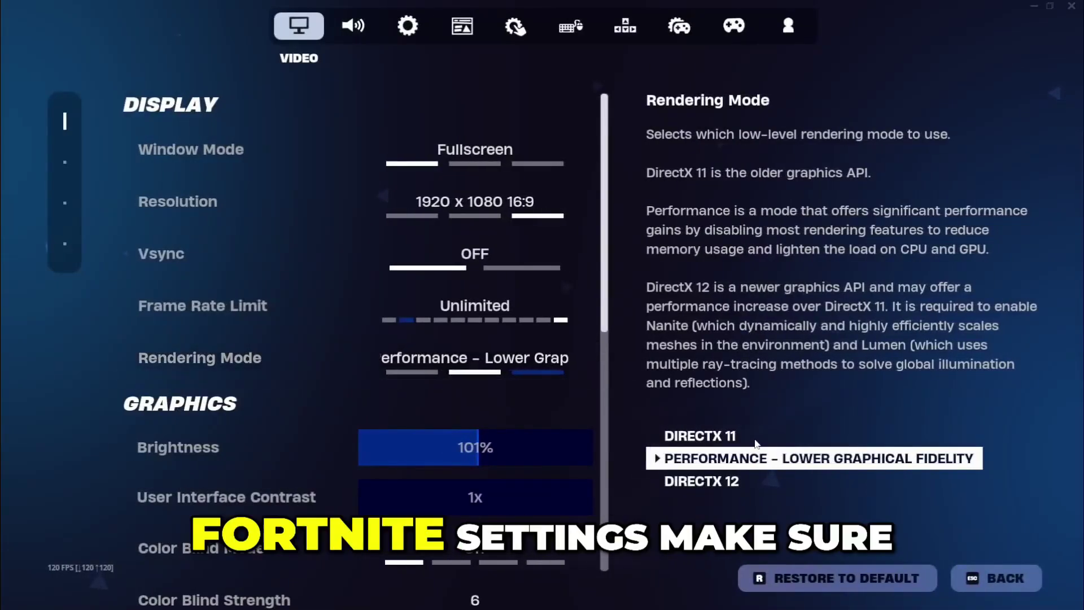
# In Fortnite's video settings, set the 3D Resolution to 85% and the View Distance to Far
pyautogui.scroll(-4, 499, 316)
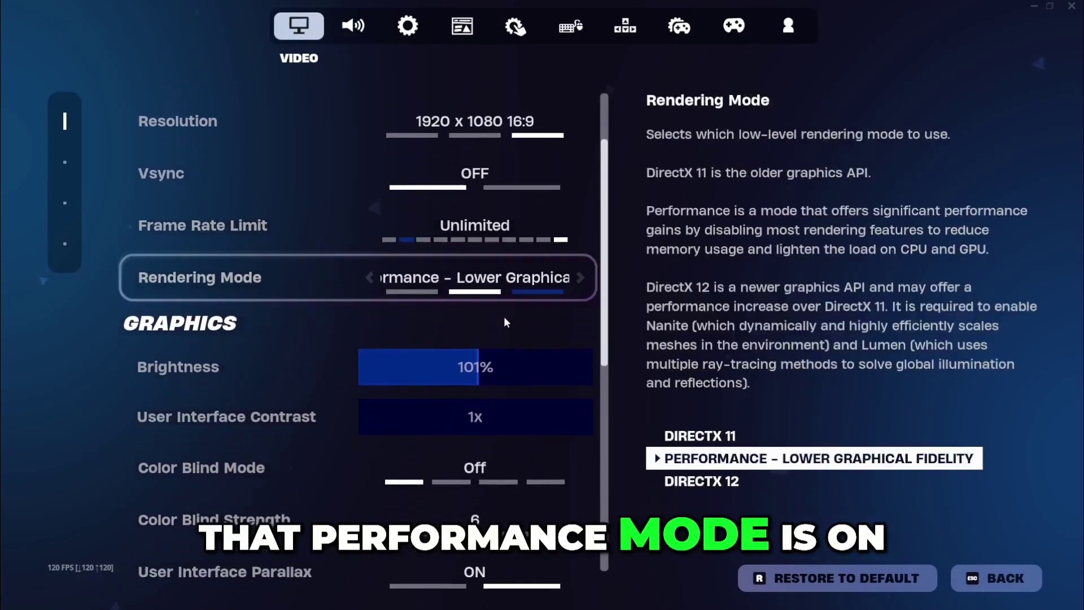
pyautogui.scroll(-4, 539, 324)
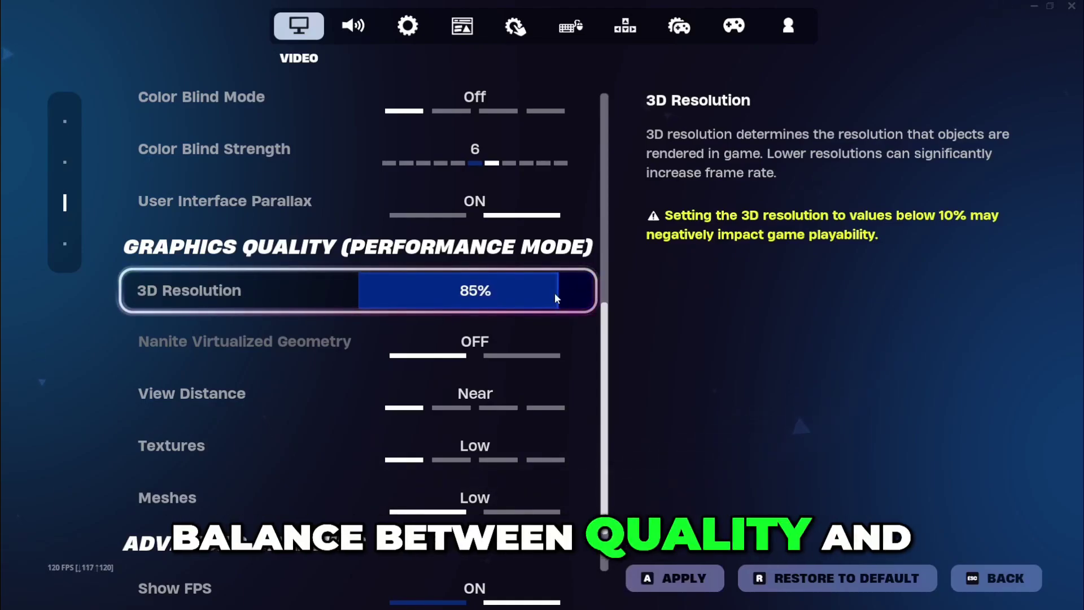
pyautogui.scroll(-1, 560, 425)
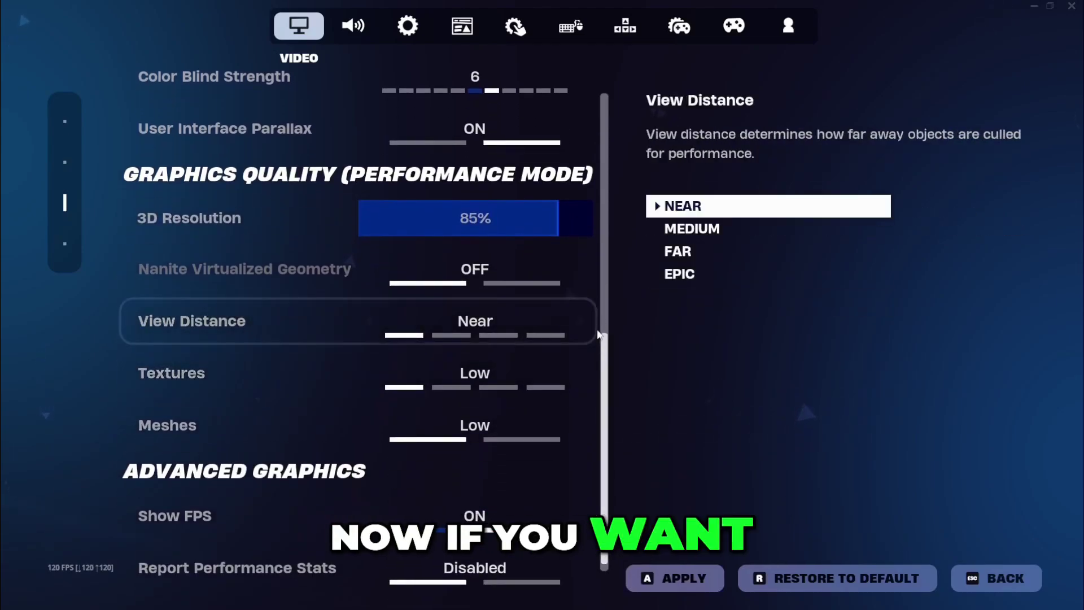
pyautogui.click(582, 320)
pyautogui.click(582, 320)
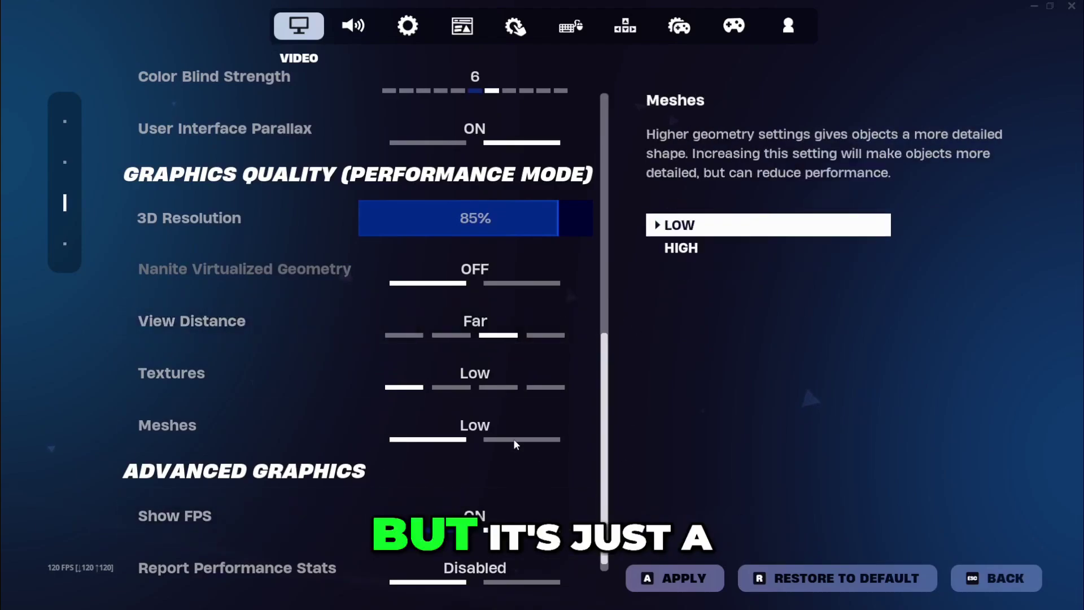
# Turn off Record Replays in Fortnite's game settings
pyautogui.scroll(-1, 533, 395)
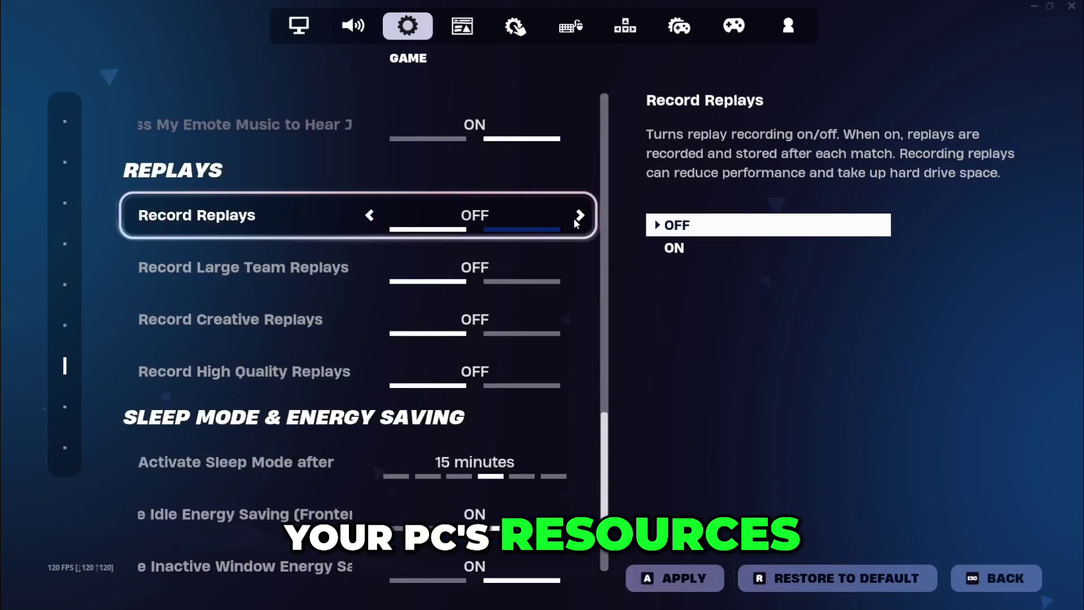
pyautogui.click(362, 217)
pyautogui.click(361, 217)
# Turn off idle and inactive window energy saving in Fortnite's game settings, and exit Fortnite
pyautogui.scroll(-3, 571, 423)
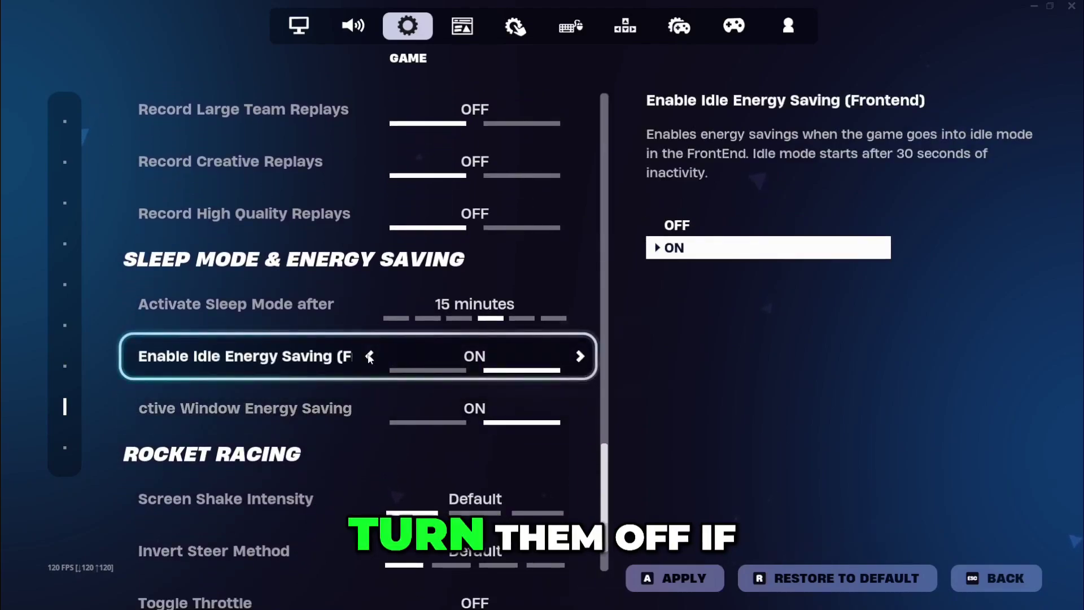
pyautogui.click(369, 357)
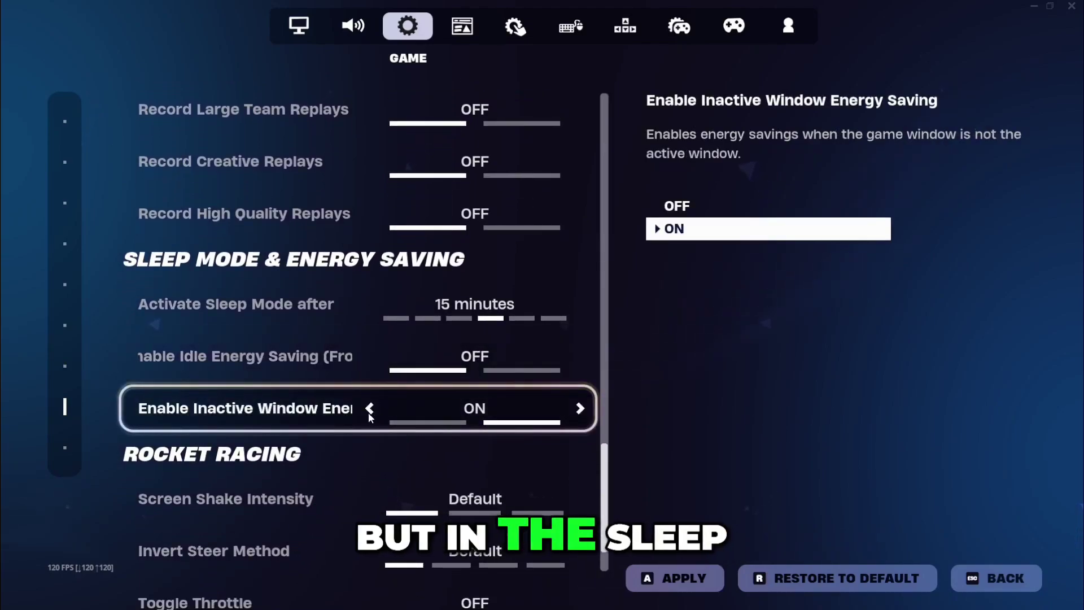
pyautogui.click(368, 412)
pyautogui.scroll(-2, 460, 372)
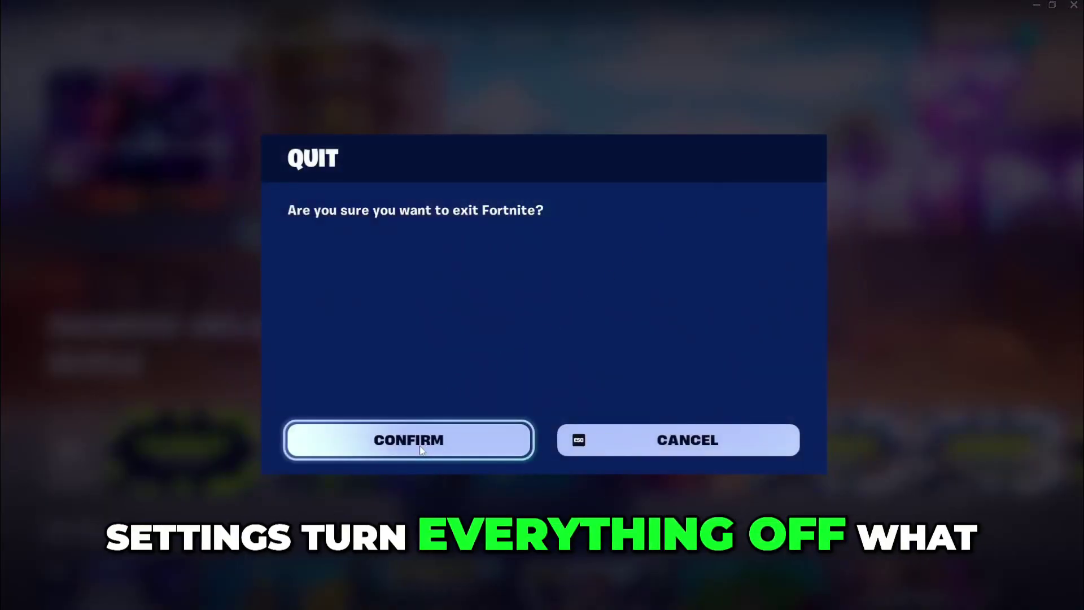
pyautogui.click(421, 449)
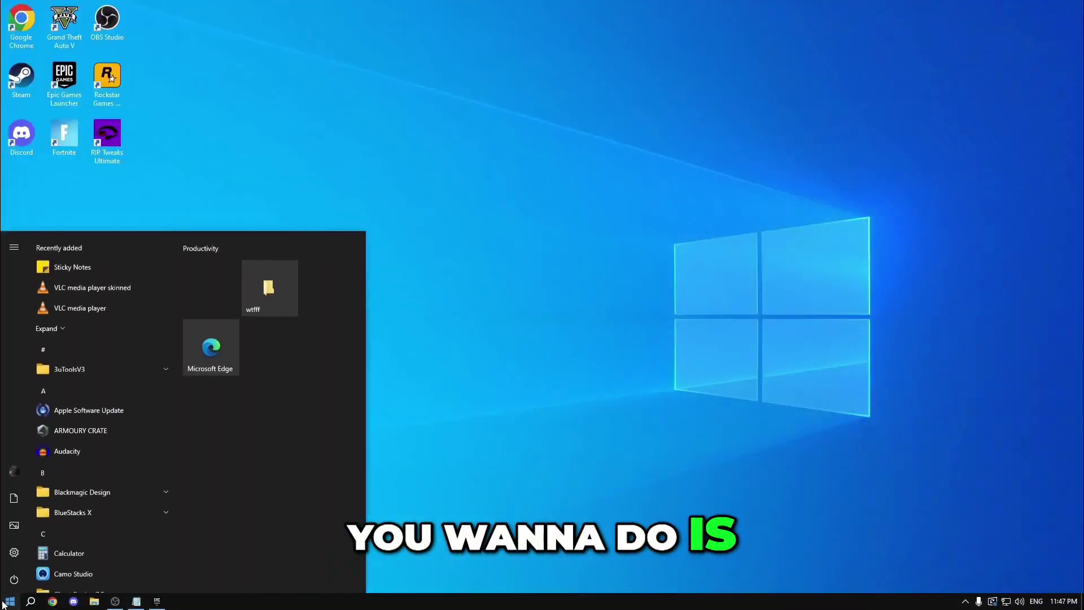
# Open the Power & sleep page in Windows Settings and set the power mode to Best performance
pyautogui.click(14, 552)
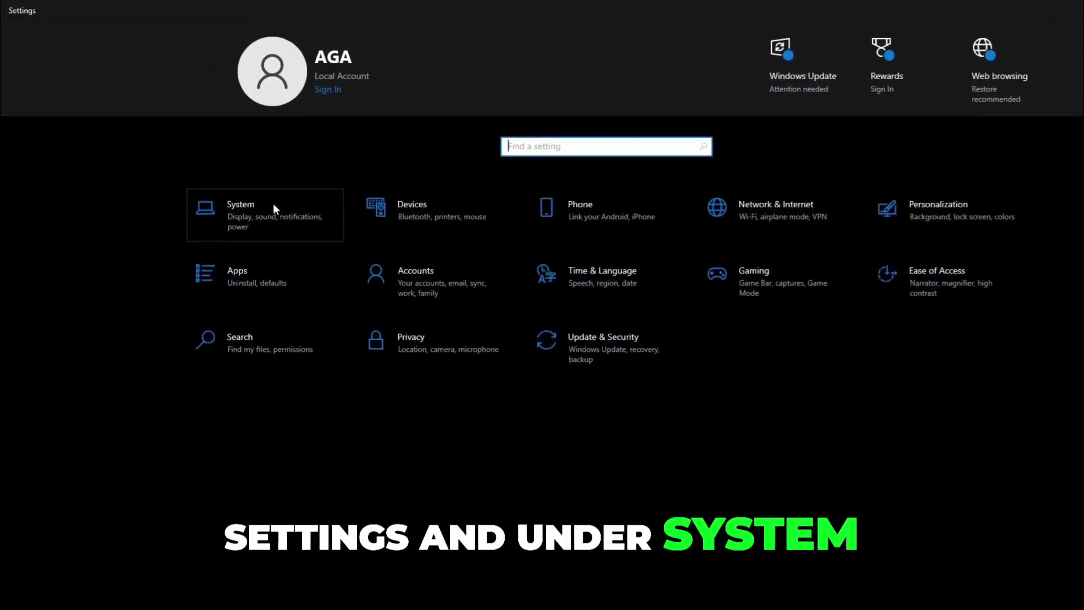
pyautogui.click(249, 183)
pyautogui.click(113, 288)
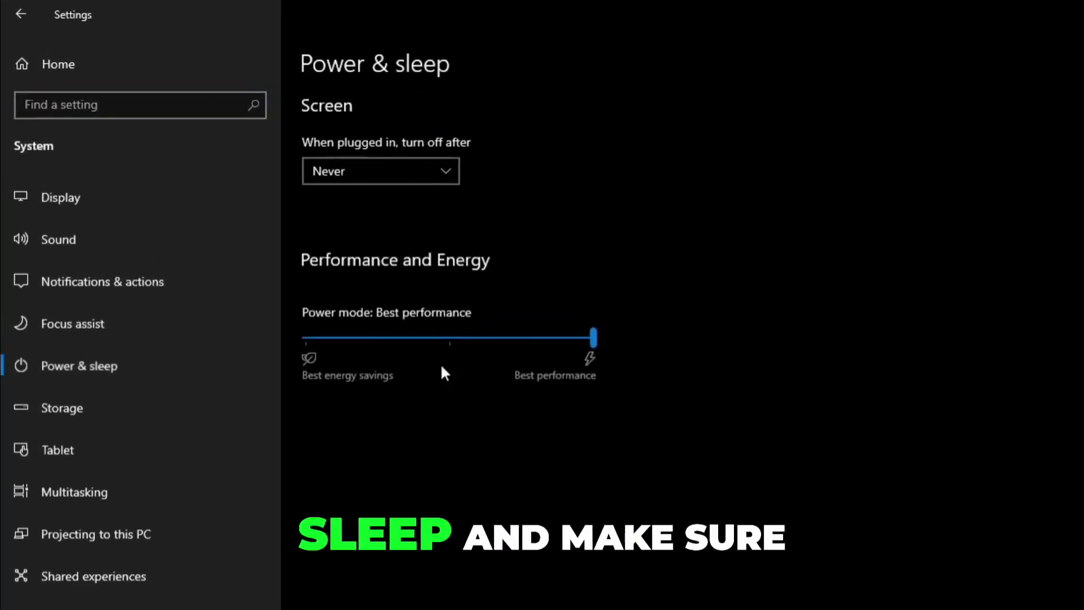
pyautogui.moveTo(647, 374); pyautogui.dragTo(683, 405)
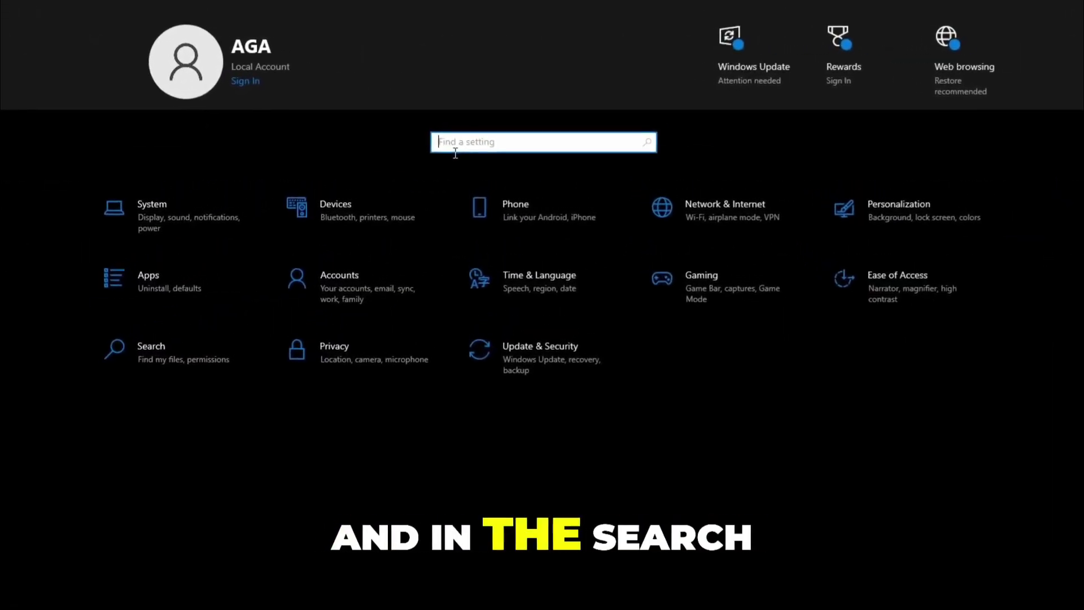
# Search Windows Settings for "background apps" and turn off letting apps run in the background
pyautogui.write('background apps')
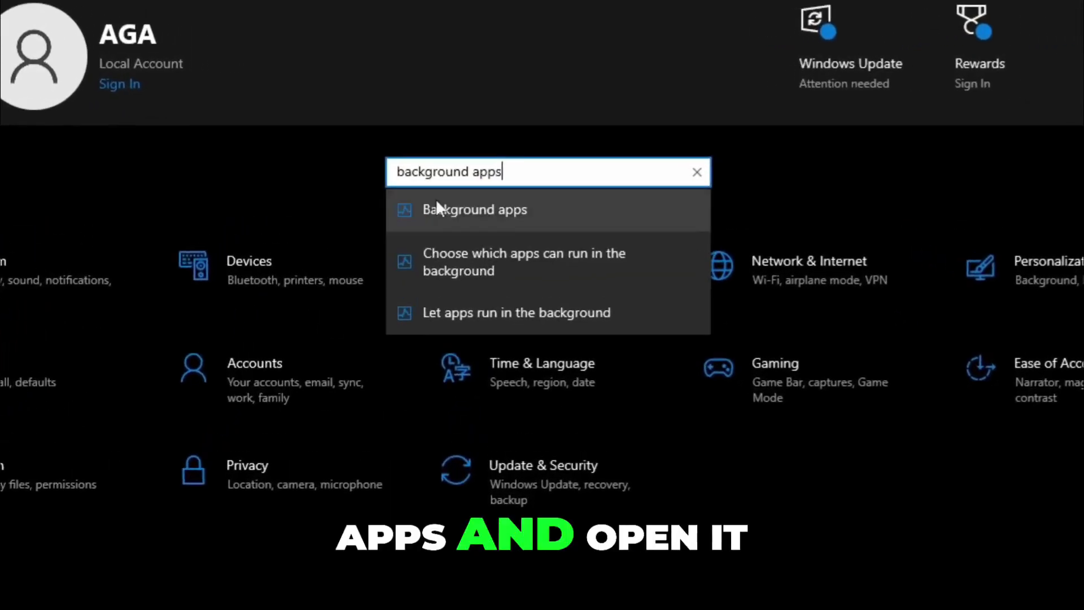
pyautogui.click(472, 247)
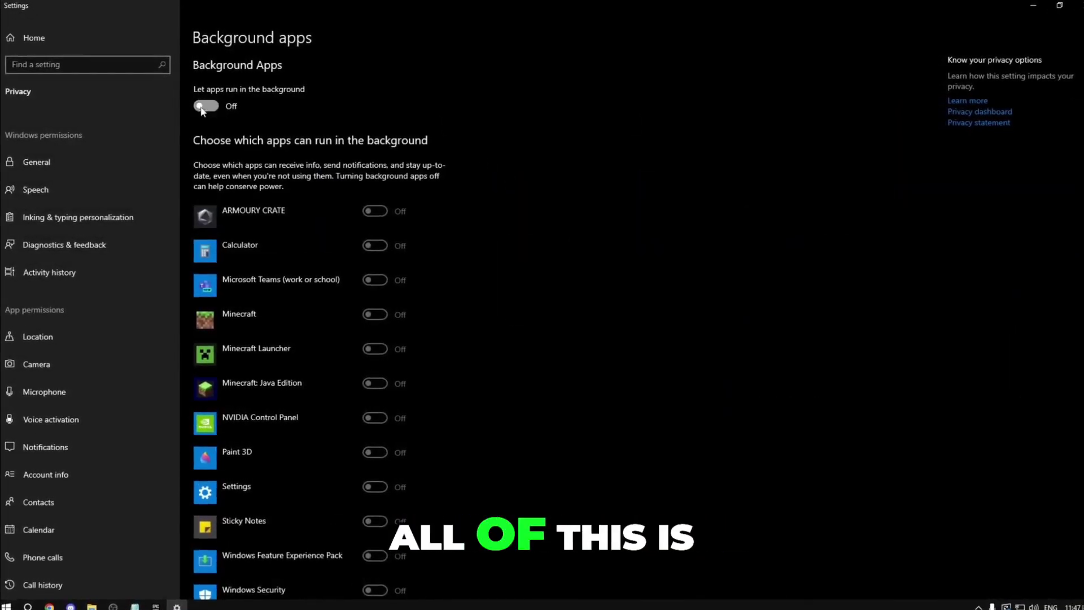
pyautogui.click(214, 105)
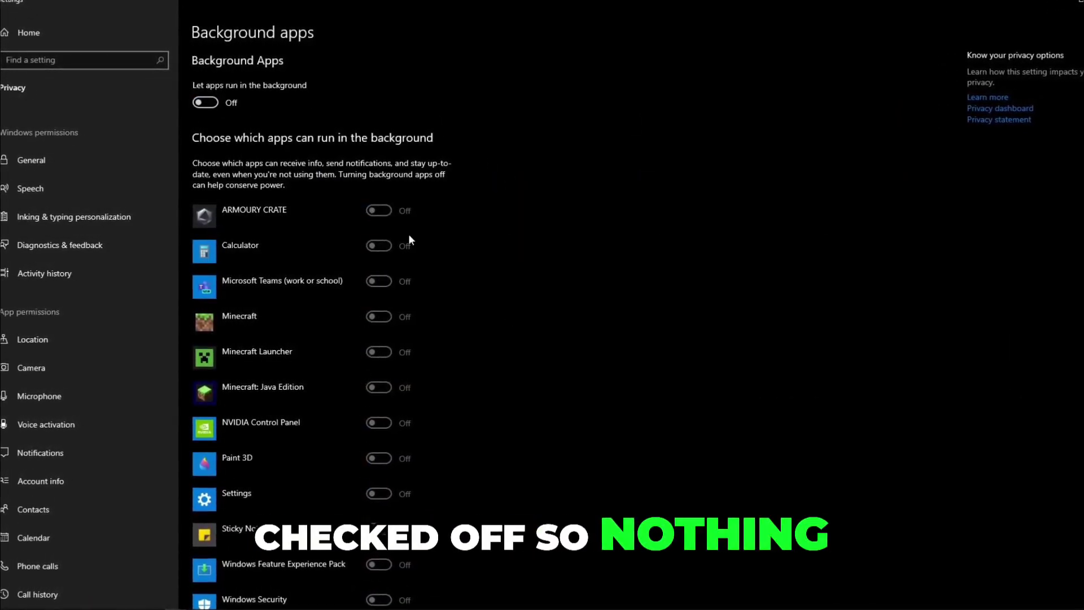
pyautogui.scroll(-2, 408, 234)
pyautogui.scroll(2, 404, 221)
# Search Windows Settings for "gpu", open Graphics settings and make sure Hardware-accelerated GPU scheduling is on
pyautogui.click(9, 29)
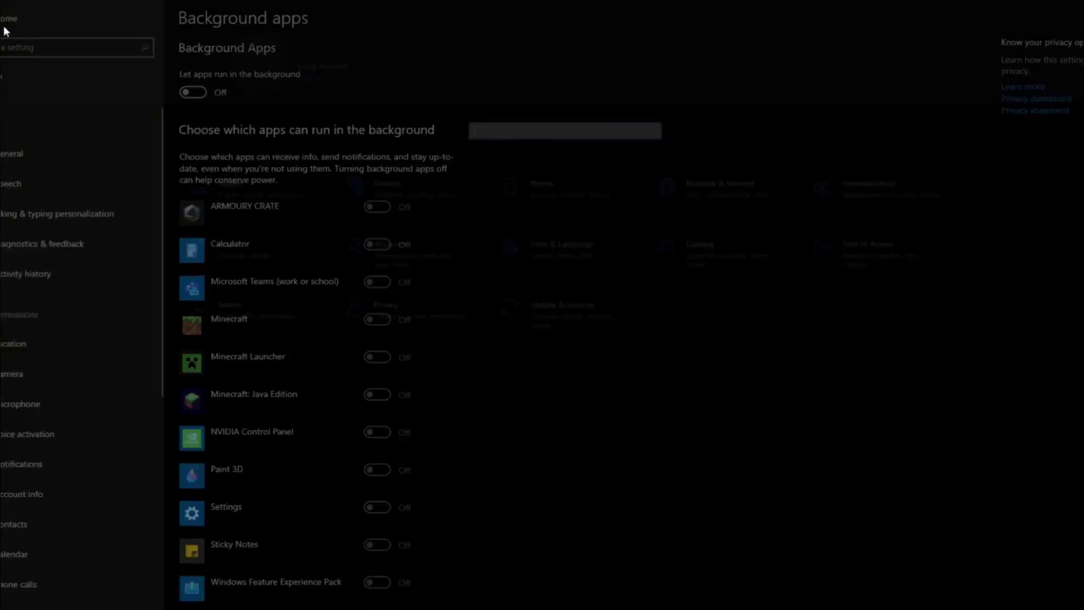
pyautogui.write('gpu')
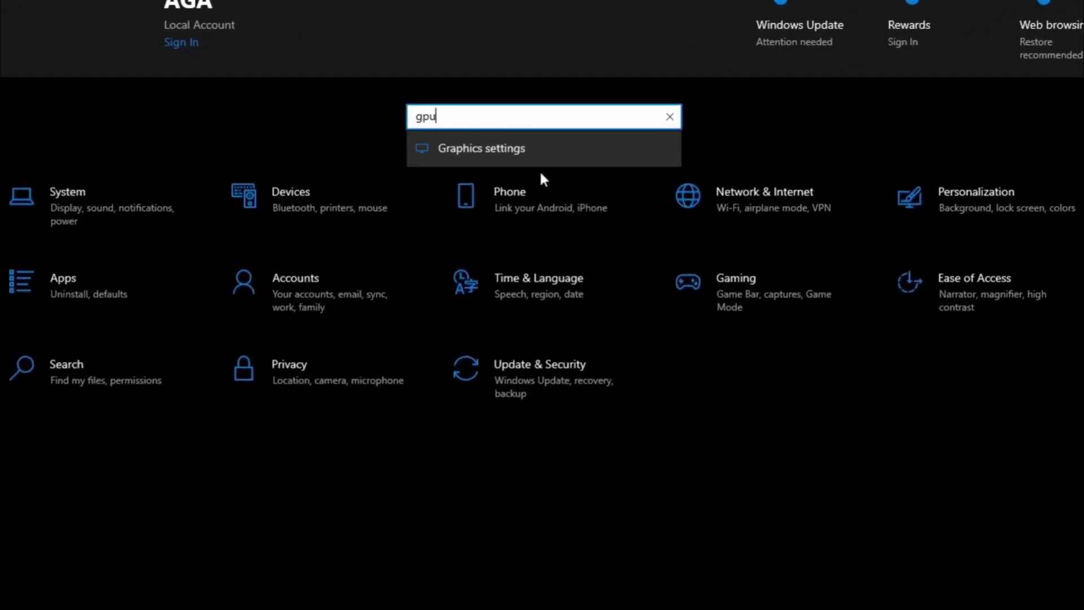
pyautogui.click(525, 151)
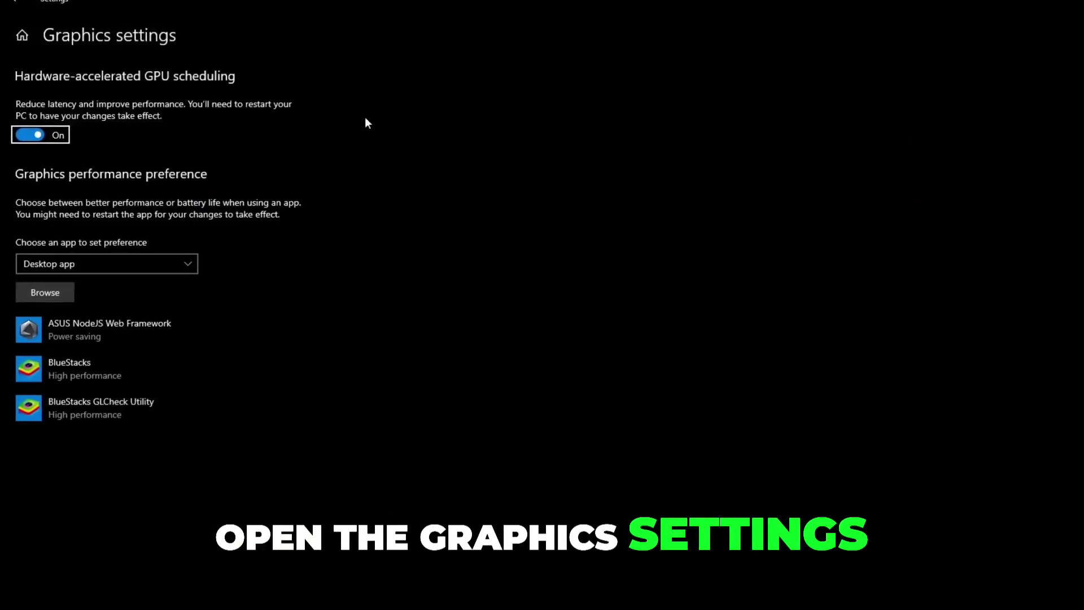
pyautogui.click(33, 141)
pyautogui.click(32, 141)
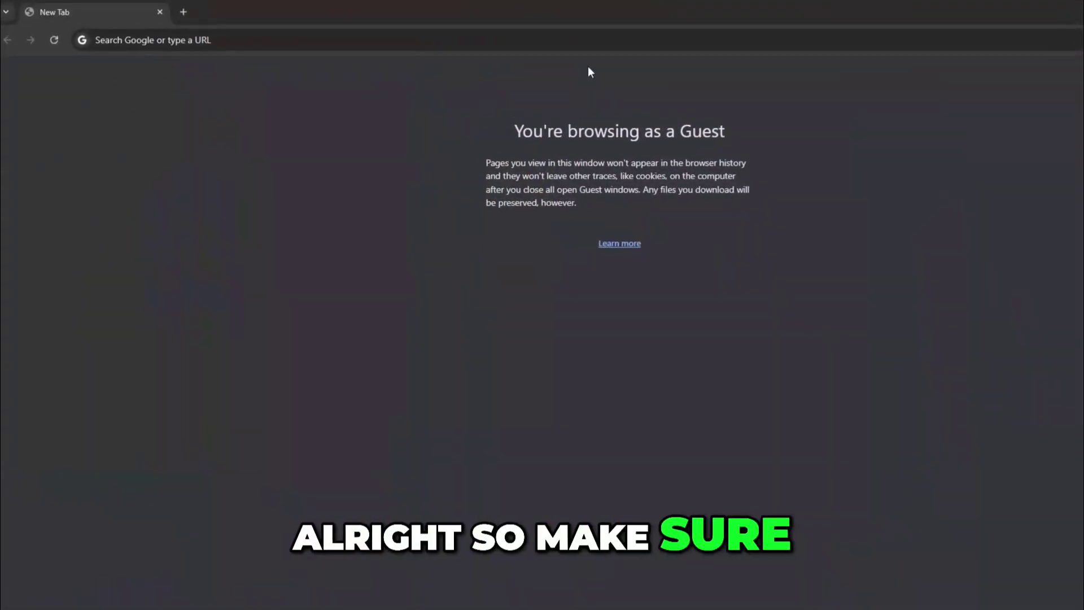
# Open the invite page discord.gg/riptweaks in the Chrome browser
pyautogui.click(556, 35)
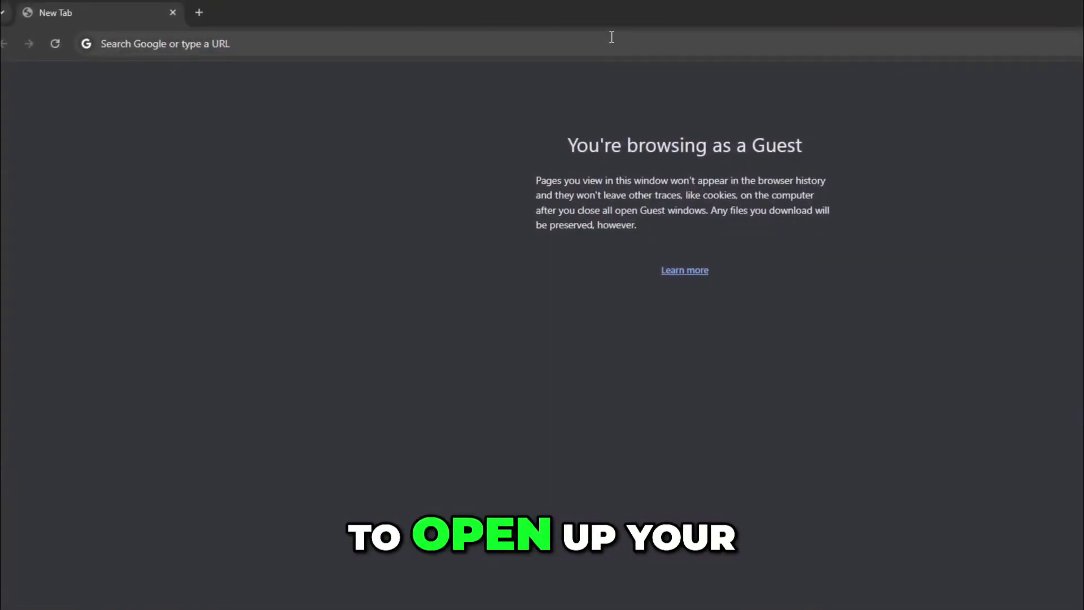
pyautogui.write('discord.g')
pyautogui.write('g/ri')
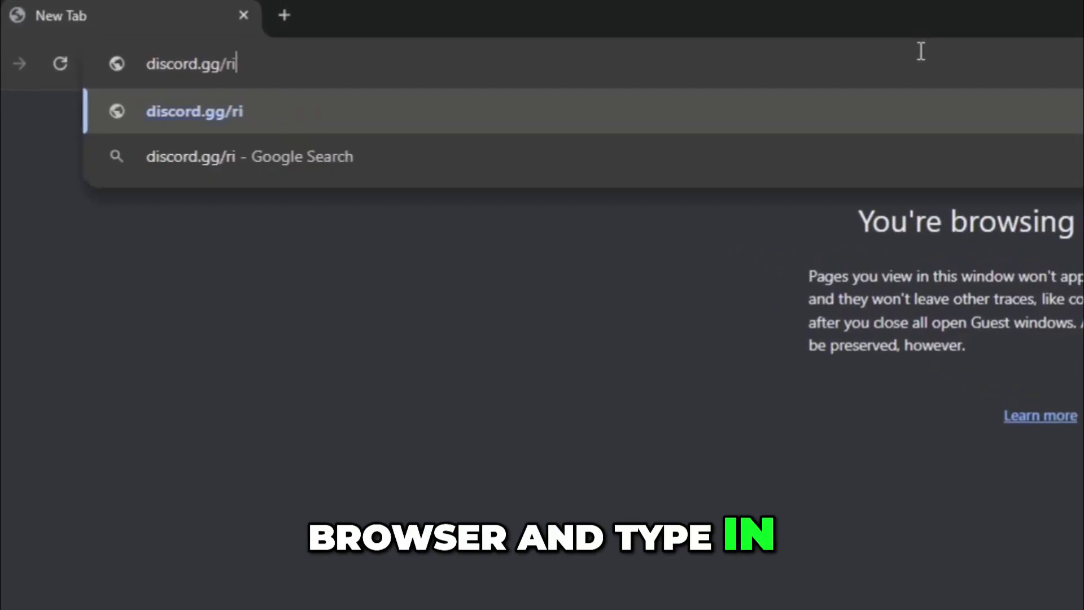
pyautogui.write('ptweaks')
pyautogui.press('Return')
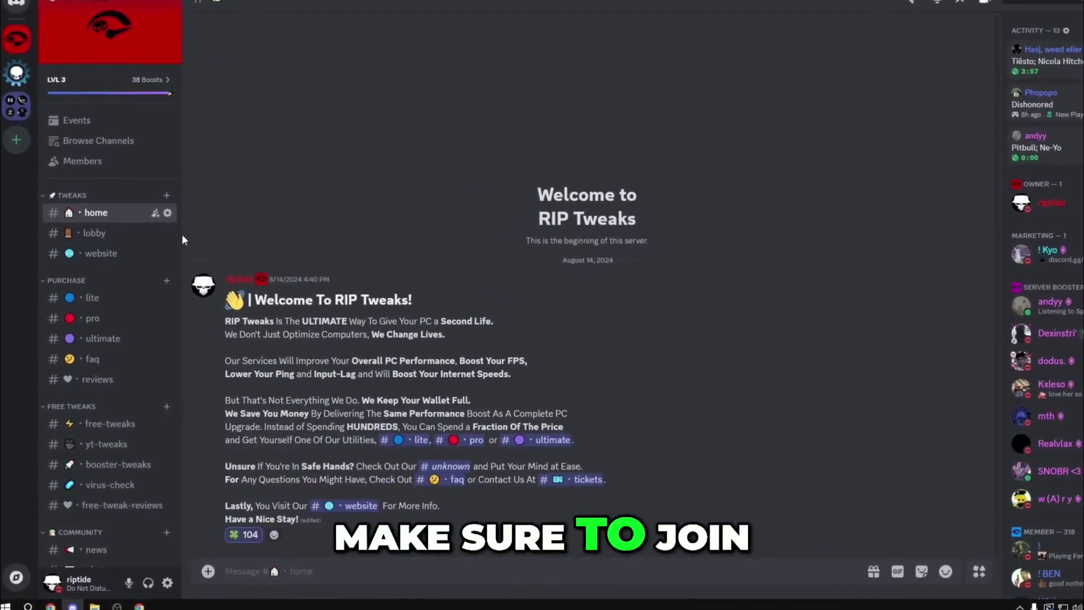
# In Discord, download RIP Tweaks Free Pack V4.1.zip from the free-tweaks channel, continuing past the dangerous-download warning
pyautogui.click(112, 417)
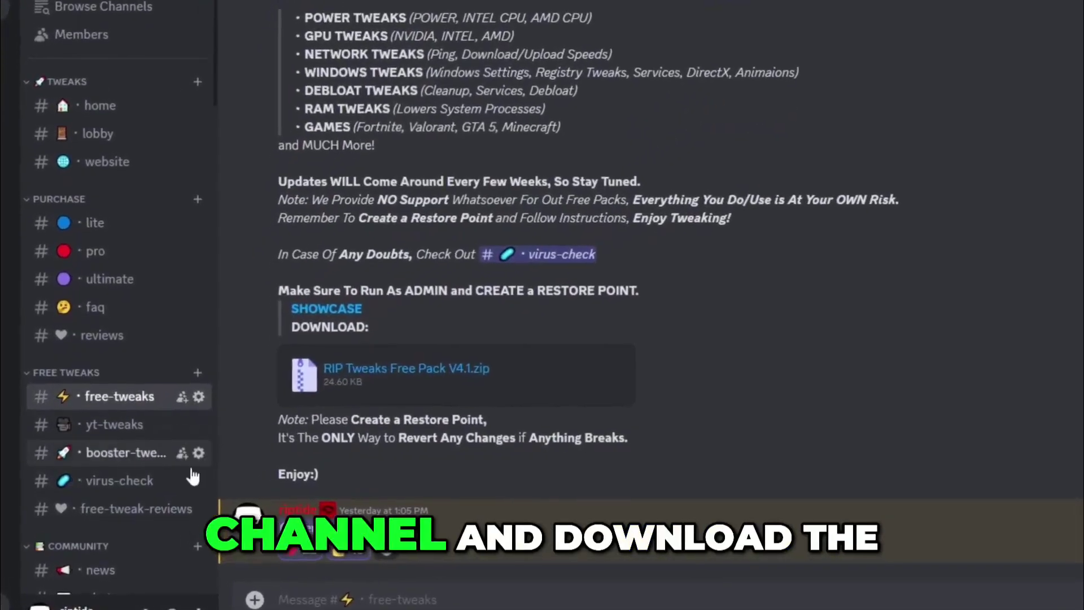
pyautogui.click(635, 343)
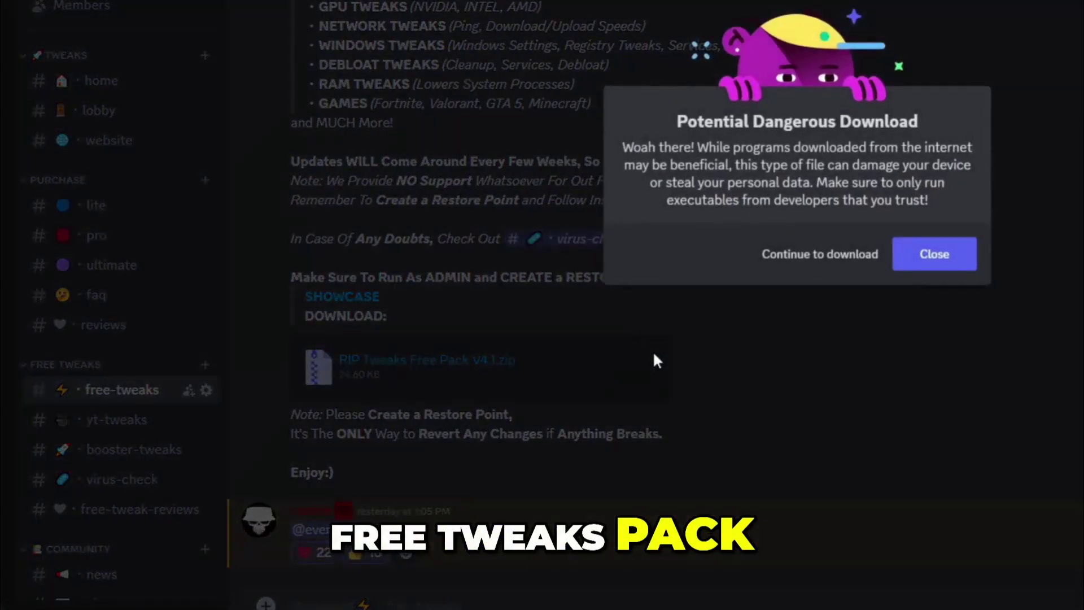
pyautogui.click(819, 251)
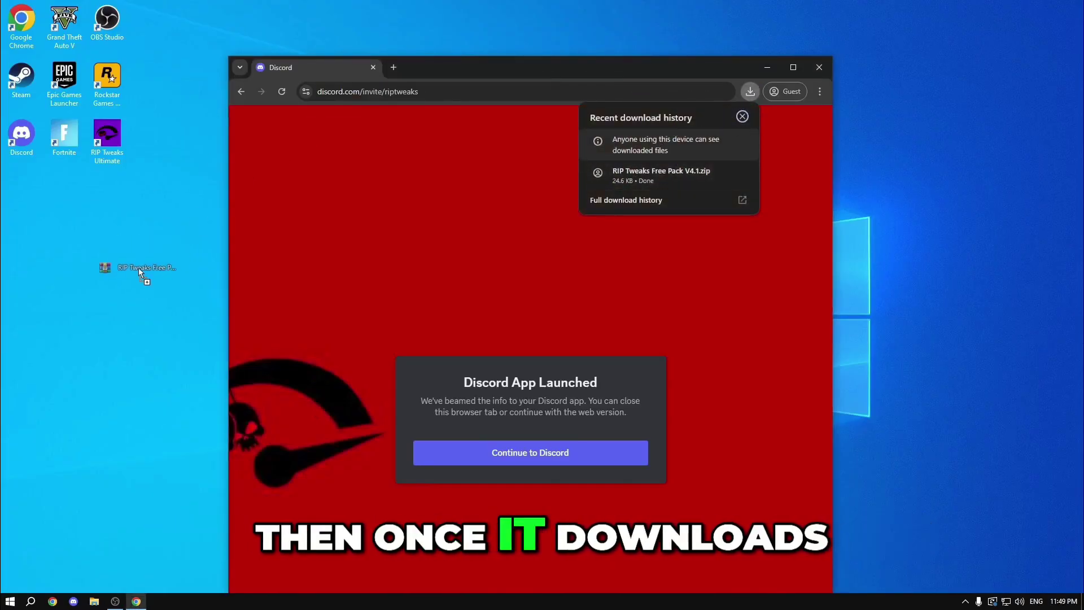
# Place the downloaded RIP Tweaks Free Pack V4.1 zip on the desktop, close the browser and open the archive with Windows Explorer
pyautogui.moveTo(139, 269); pyautogui.dragTo(139, 269)
pyautogui.click(819, 67)
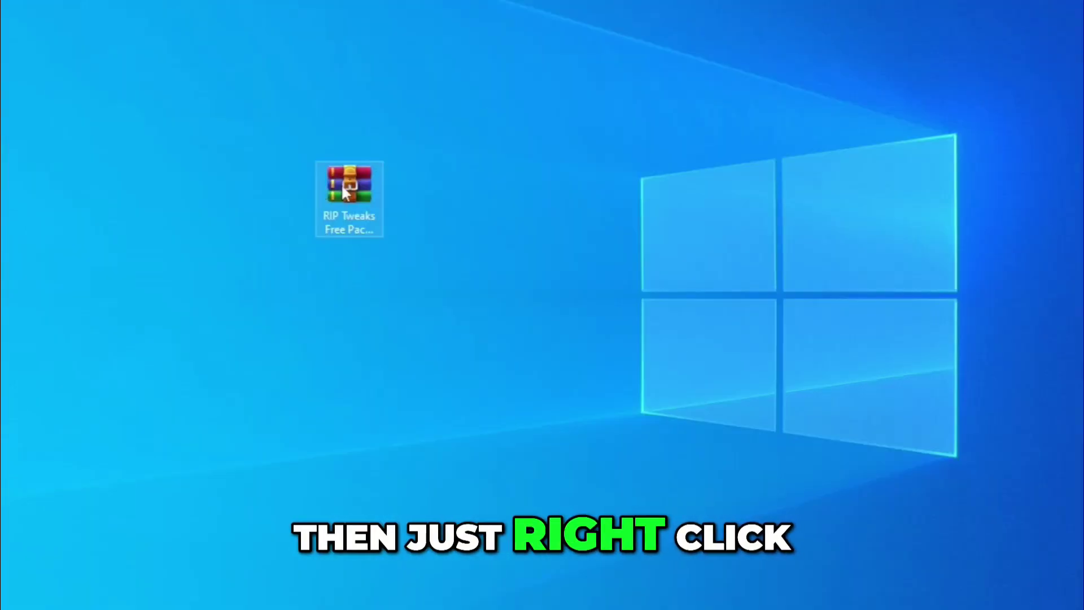
pyautogui.rightClick(490, 248)
pyautogui.moveTo(557, 347)
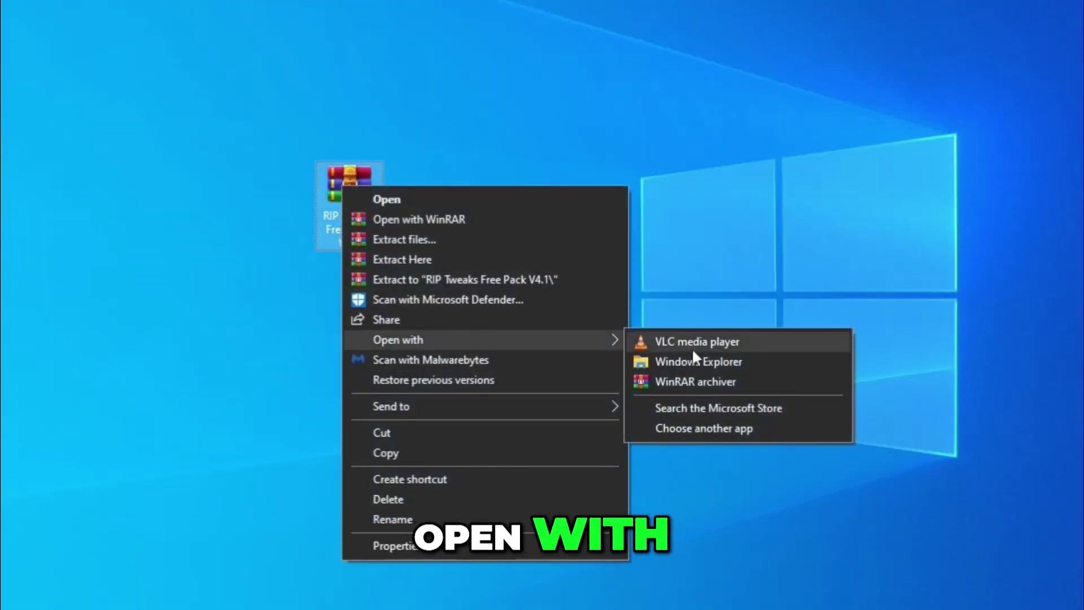
pyautogui.click(700, 364)
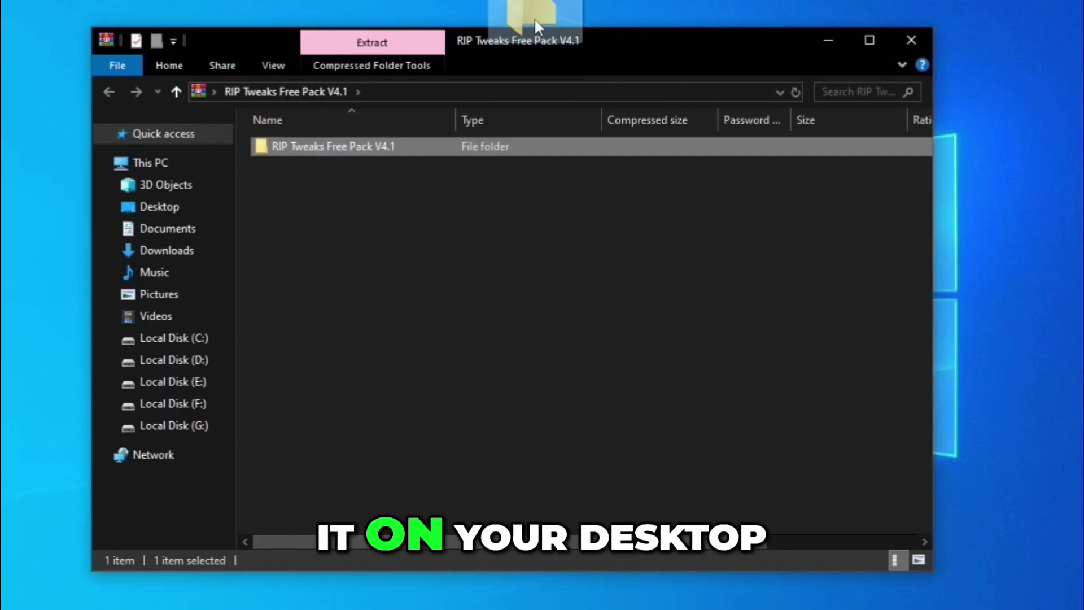
# Run the RIP Tweaks - Free Pack V4.1 batch file as administrator and enter restore to proceed with creating a restore point
pyautogui.rightClick(499, 242)
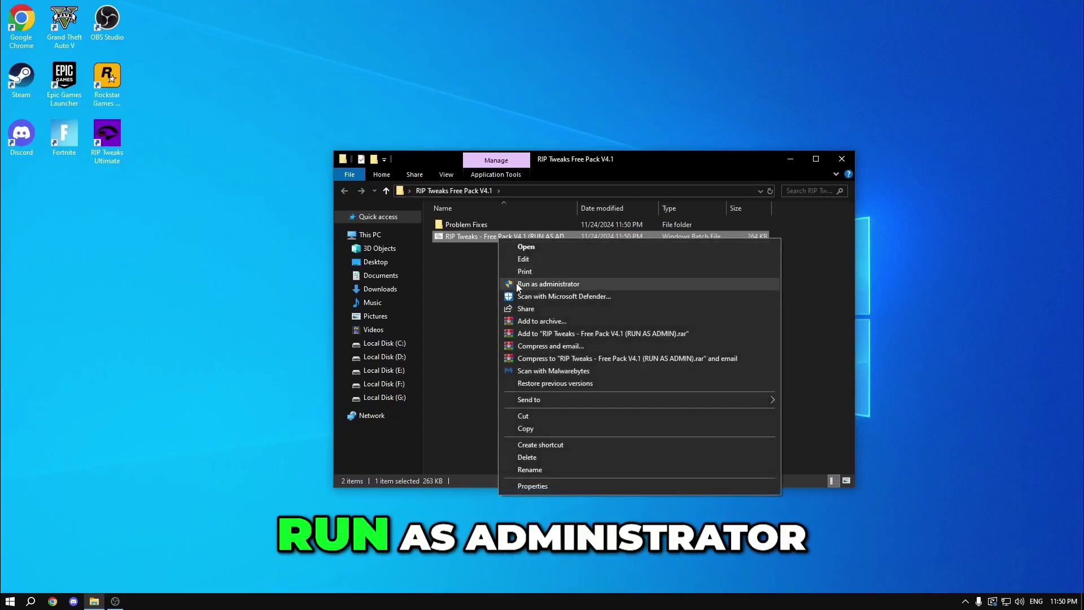
pyautogui.click(518, 285)
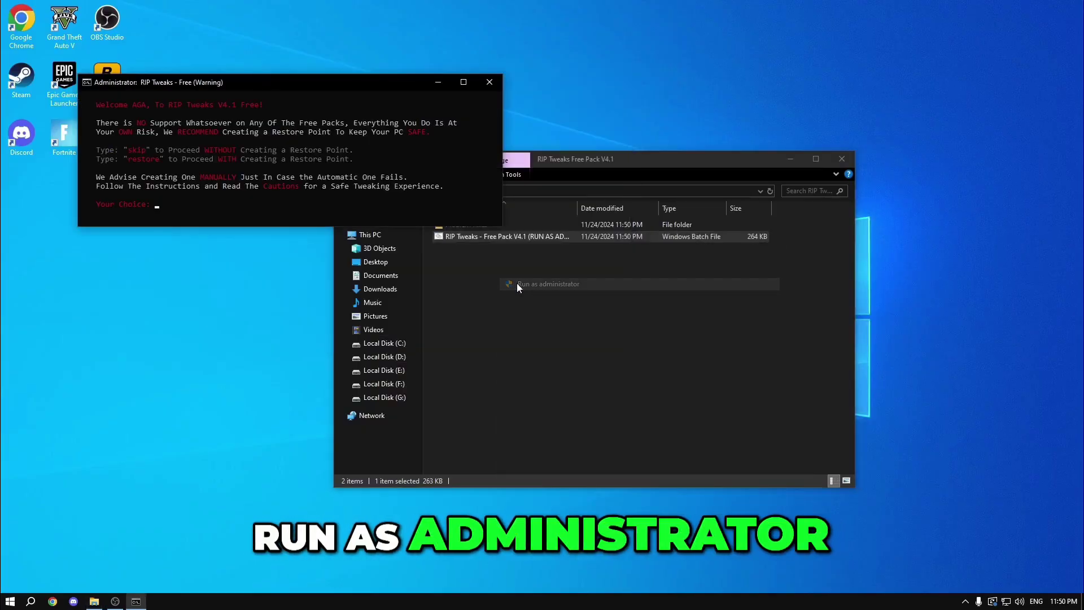
pyautogui.moveTo(270, 86); pyautogui.dragTo(519, 213)
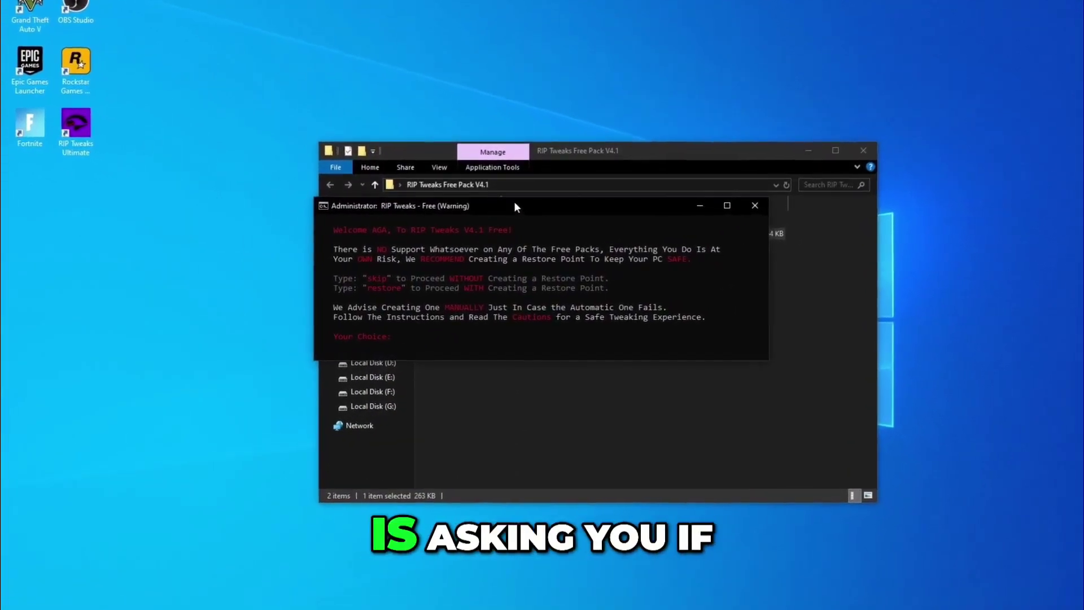
pyautogui.moveTo(361, 289); pyautogui.dragTo(392, 289)
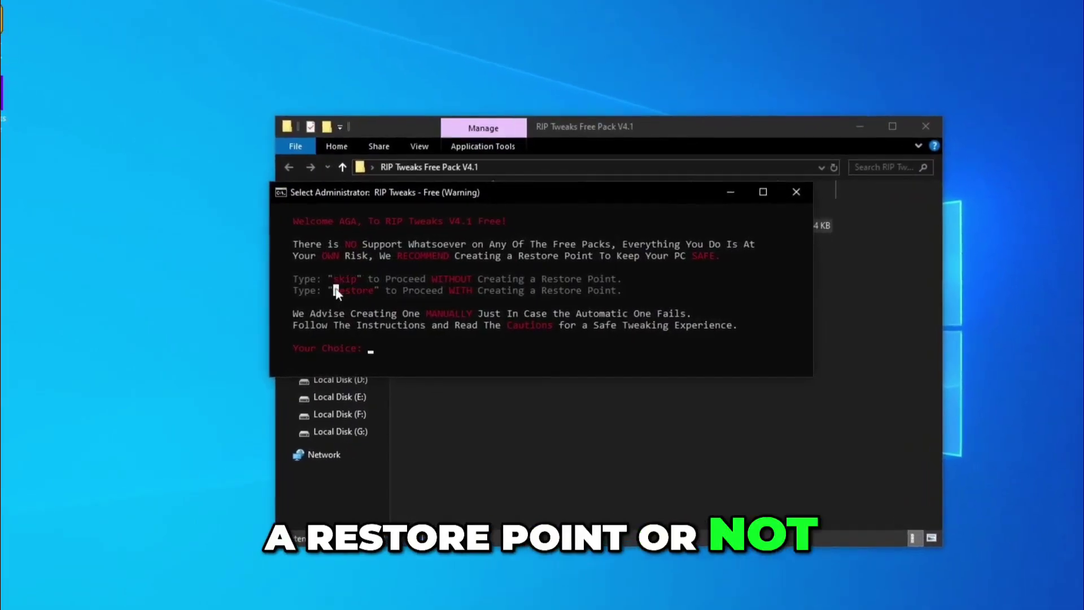
pyautogui.press('Escape')
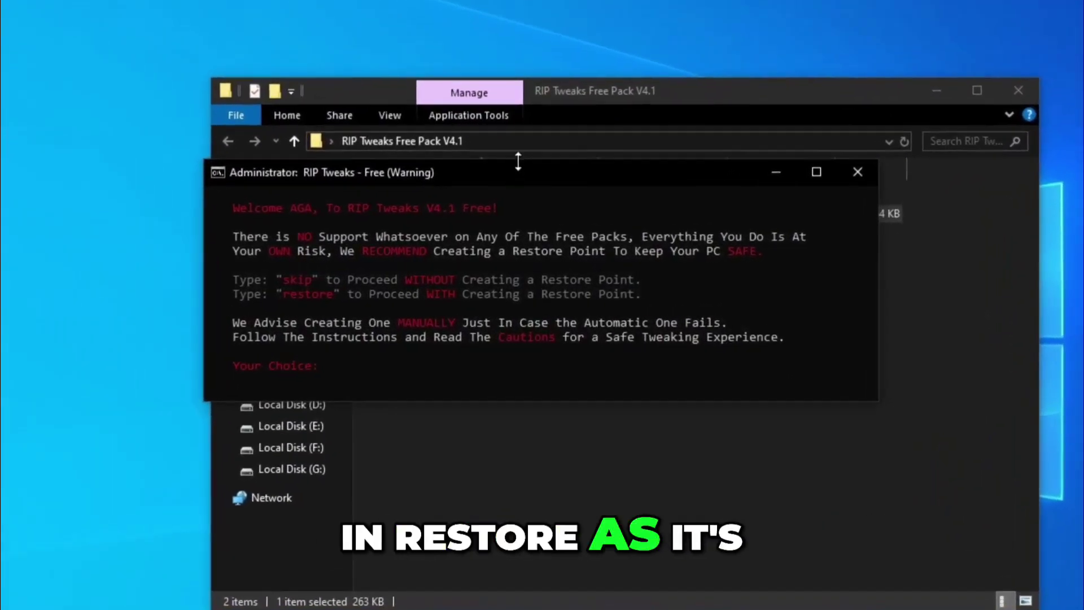
pyautogui.write('restore')
pyautogui.press('Return')
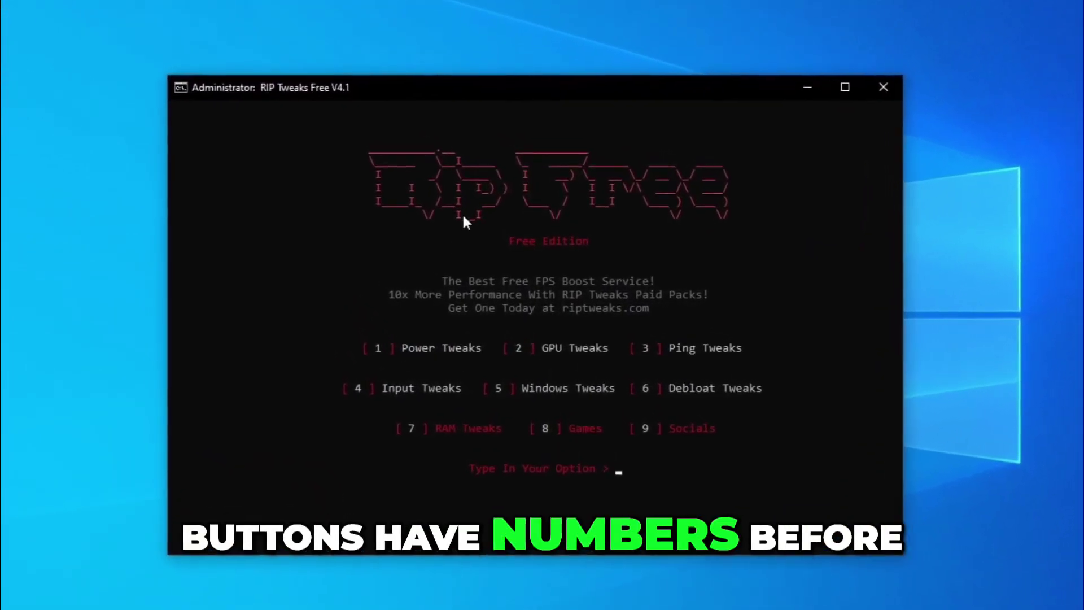
# In the Power Tweaks section, apply the Power Tweaks and Intel CPU optimizations and return to the main menu
pyautogui.write('1')
pyautogui.press('Return')
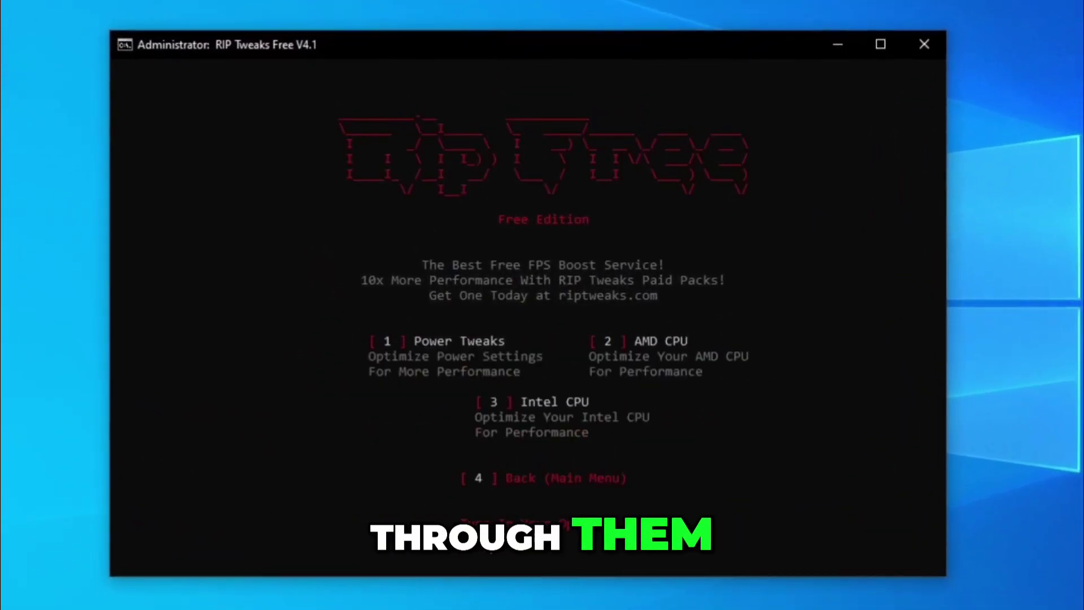
pyautogui.write('1')
pyautogui.press('Return')
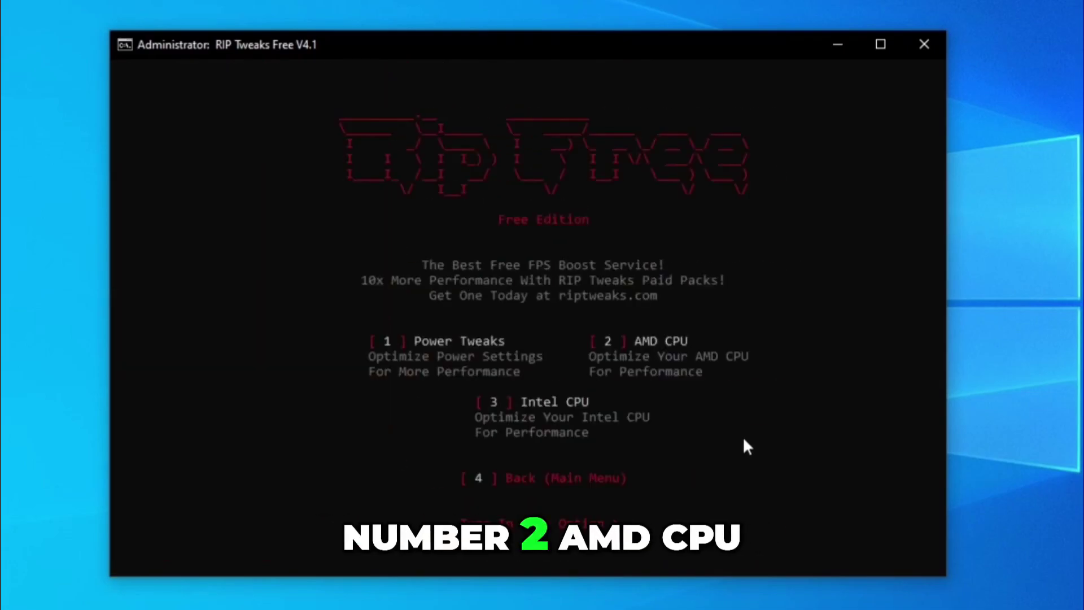
pyautogui.write('3')
pyautogui.press('Return')
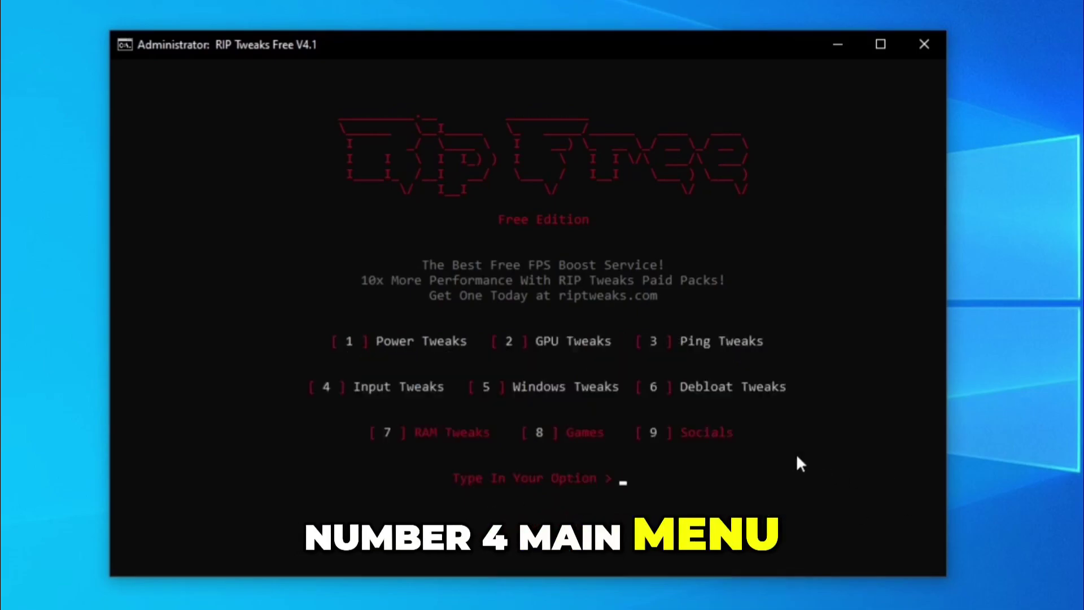
# In the GPU Tweaks section, apply the AMD GPU tweaks and return to the main menu
pyautogui.write('2')
pyautogui.press('Return')
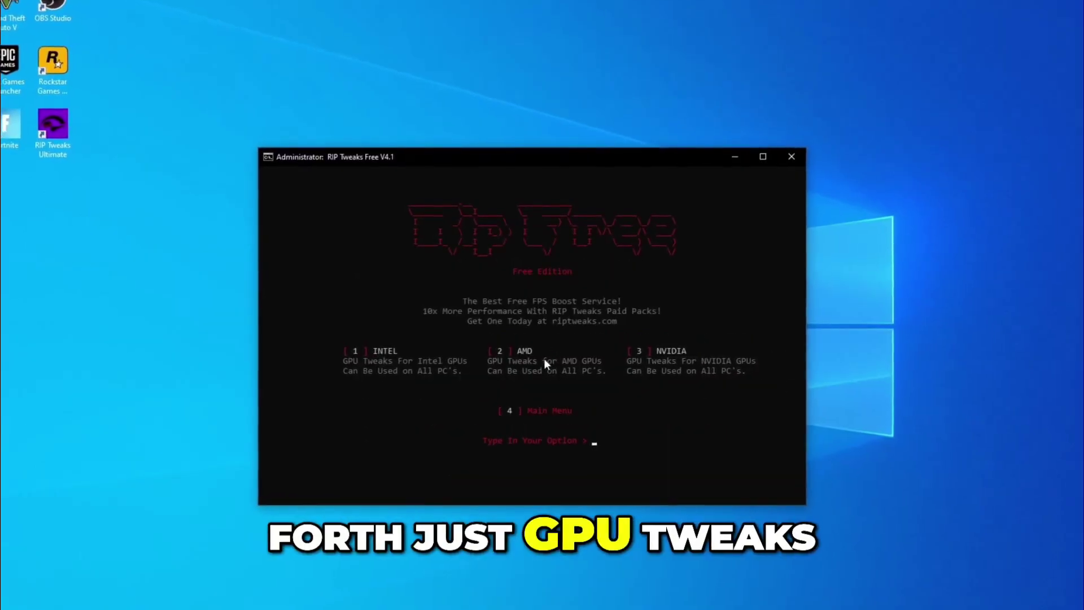
pyautogui.write('2')
pyautogui.press('Return')
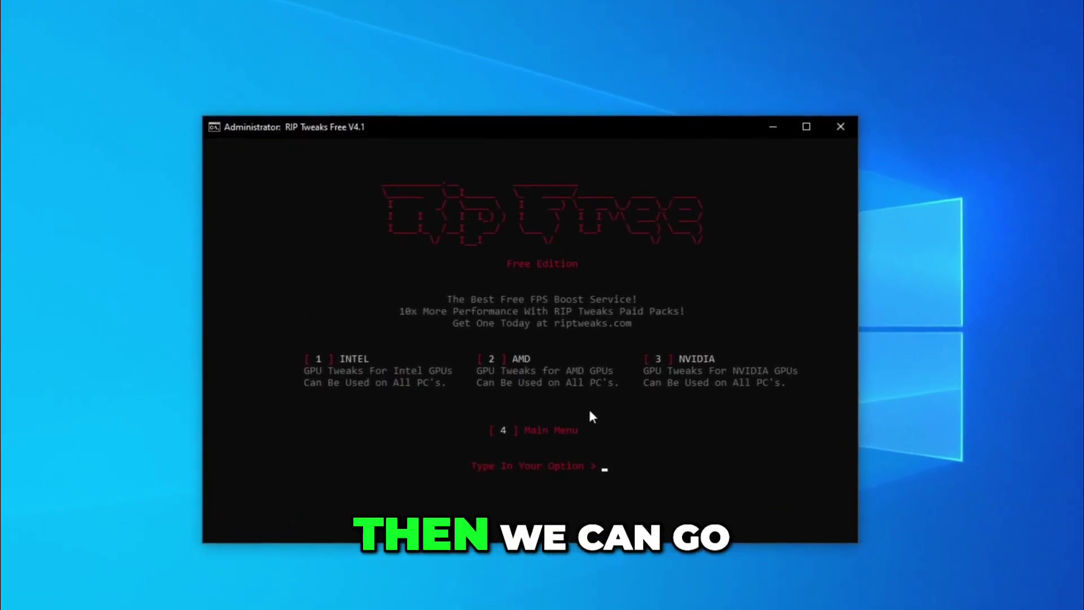
pyautogui.write('4')
pyautogui.press('Return')
# In the Ping Tweaks section, apply Reduce Ping and return to the main menu
pyautogui.write('3')
pyautogui.press('Return')
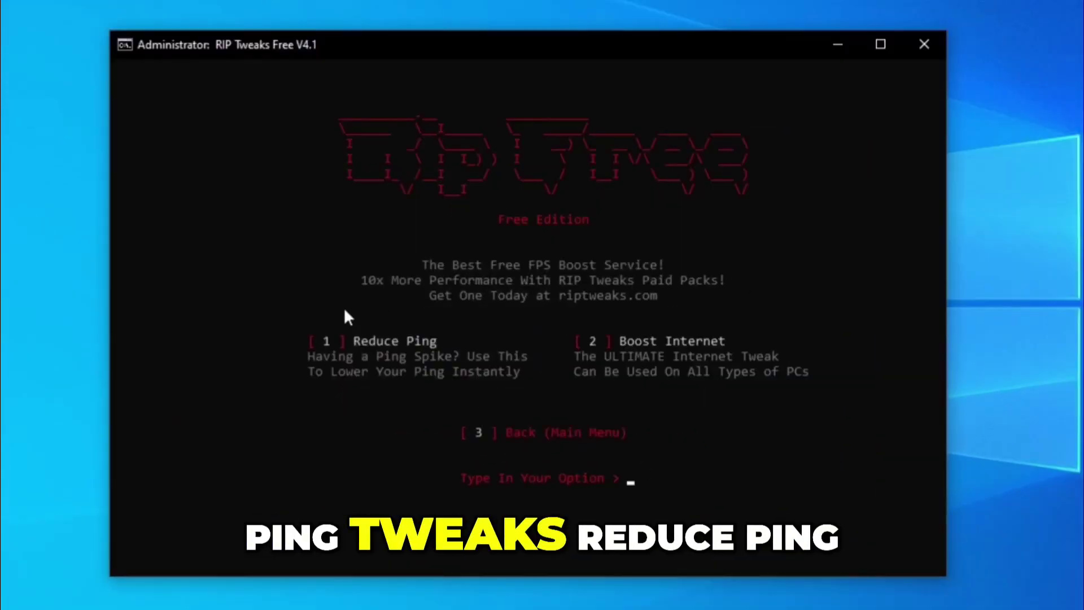
pyautogui.write('1')
pyautogui.press('Return')
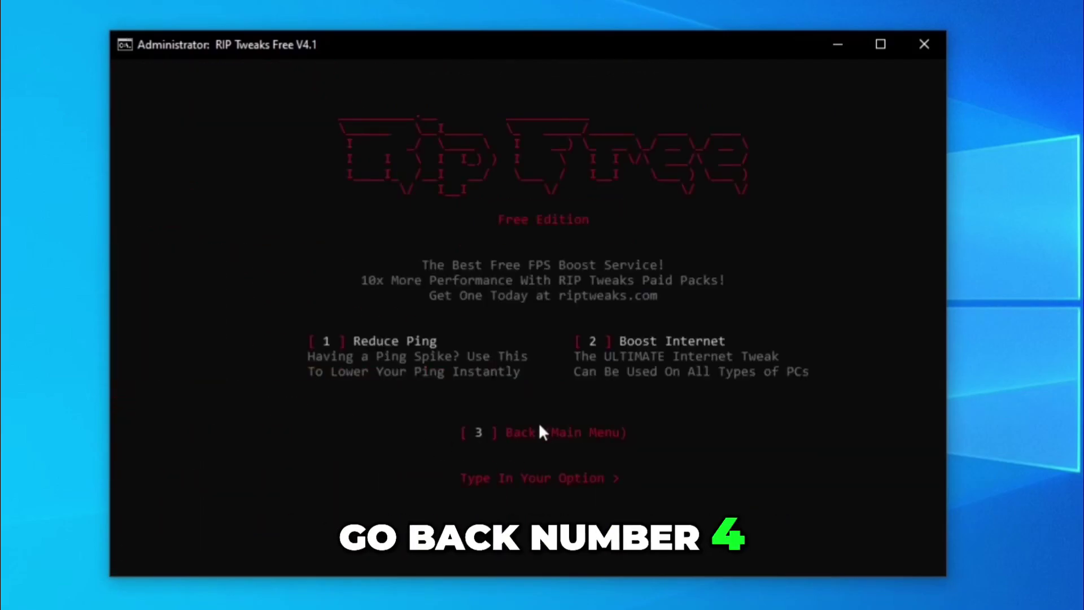
pyautogui.write('3')
pyautogui.press('Return')
# In the Input Tweaks section, apply Remove Input-Delay, Optimize Keyboard and Optimize Mouse
pyautogui.write('4')
pyautogui.press('Return')
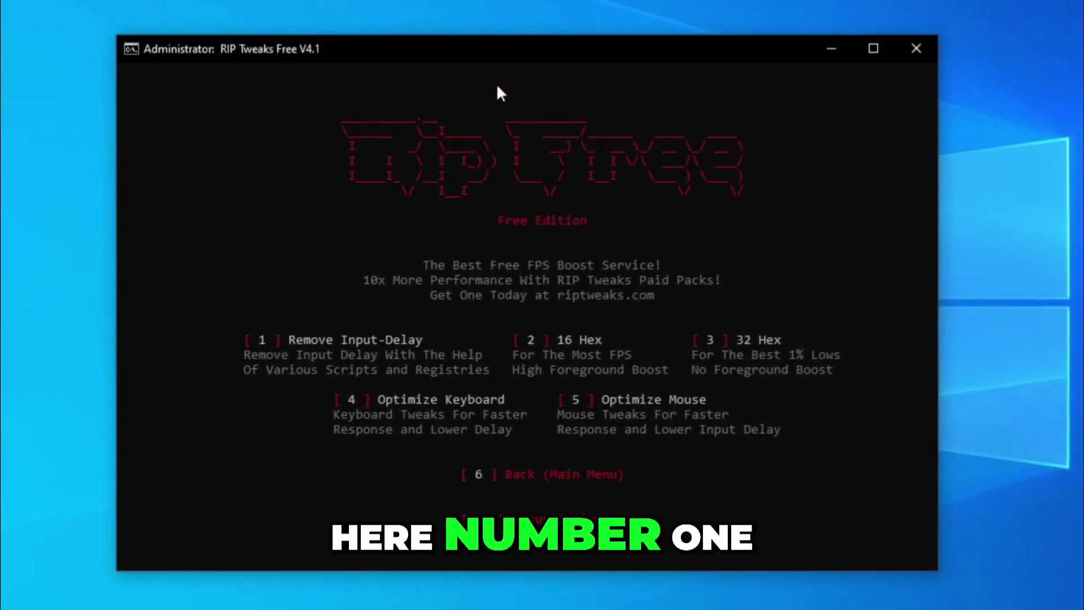
pyautogui.write('1')
pyautogui.press('Return')
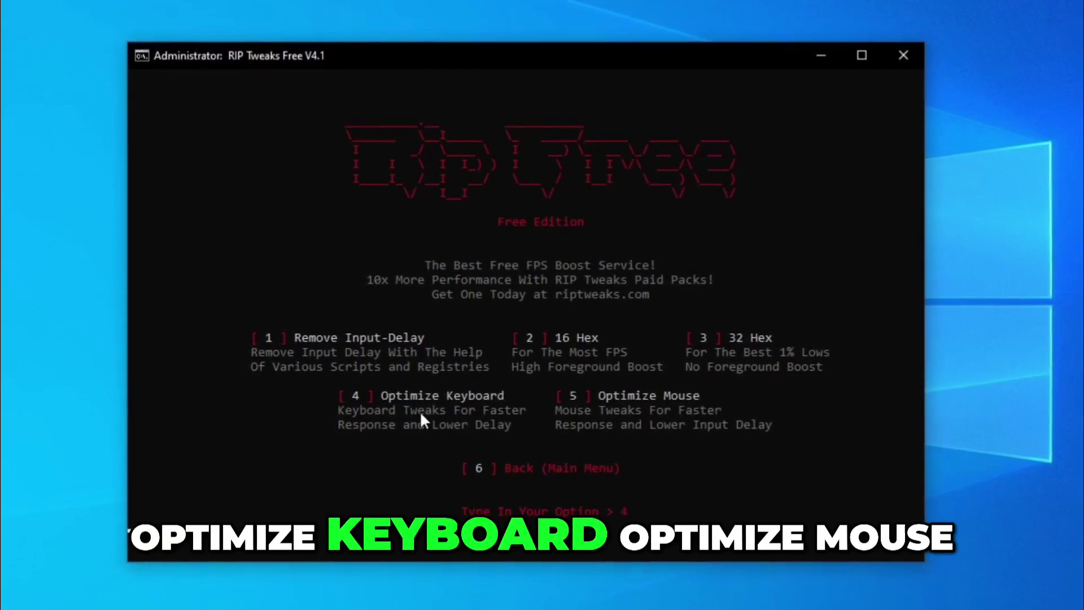
pyautogui.write('5')
pyautogui.press('Return')
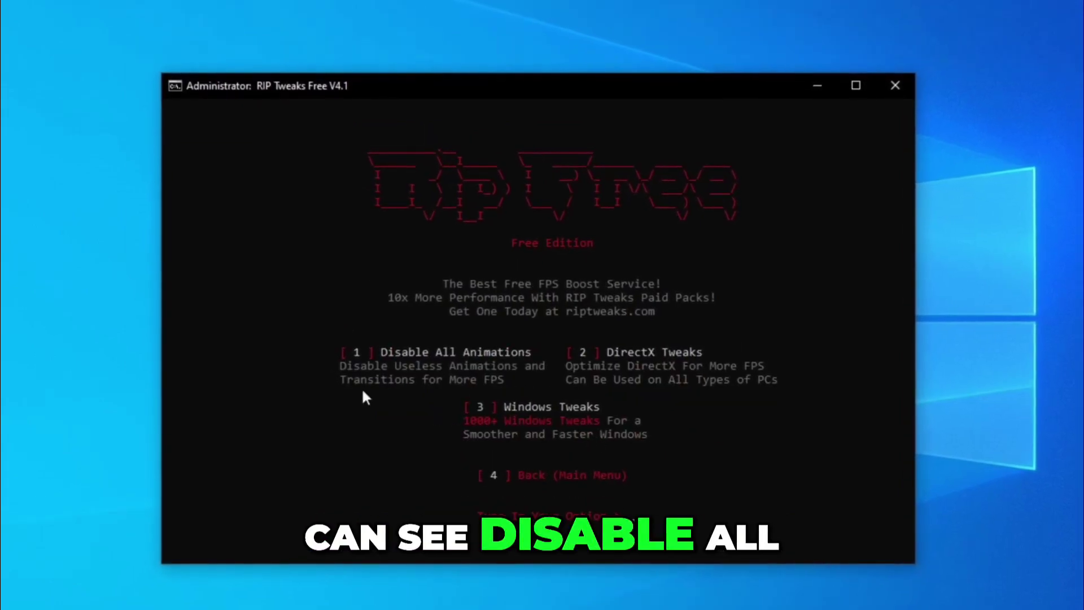
# In the Windows Tweaks section, apply Disable All Animations, DirectX Tweaks and Windows Tweaks, and return to the main menu
pyautogui.write('1')
pyautogui.press('Return')
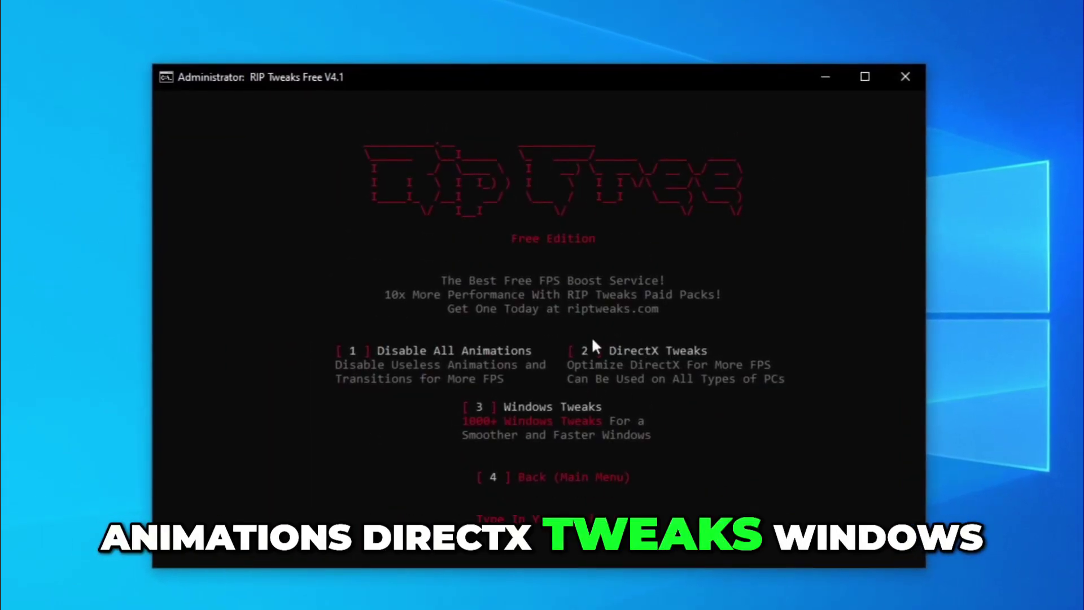
pyautogui.write('2')
pyautogui.press('Return')
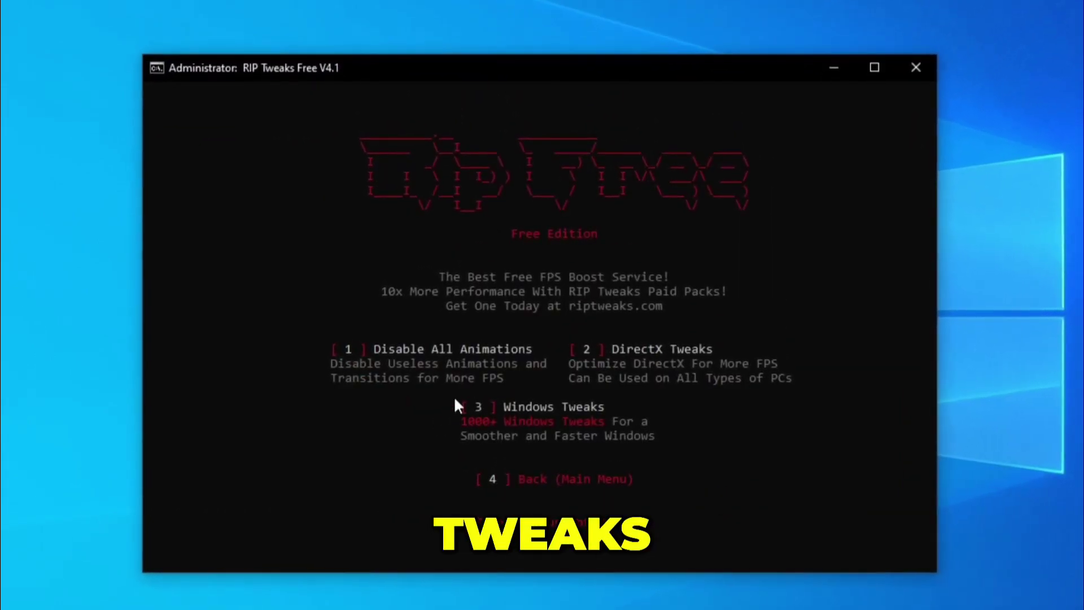
pyautogui.write('3')
pyautogui.press('Return')
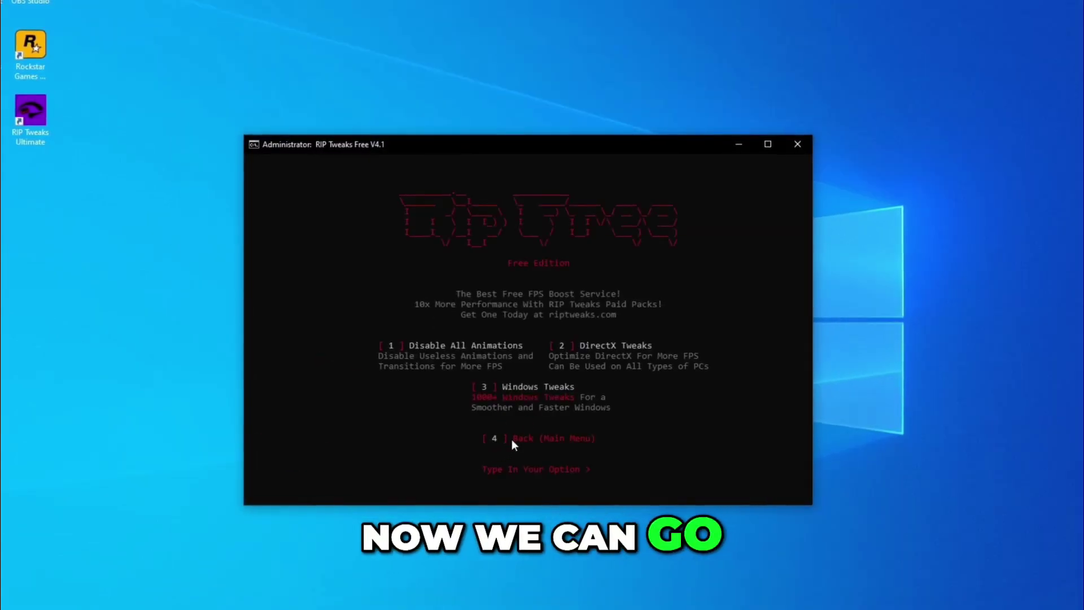
pyautogui.write('4')
pyautogui.press('Return')
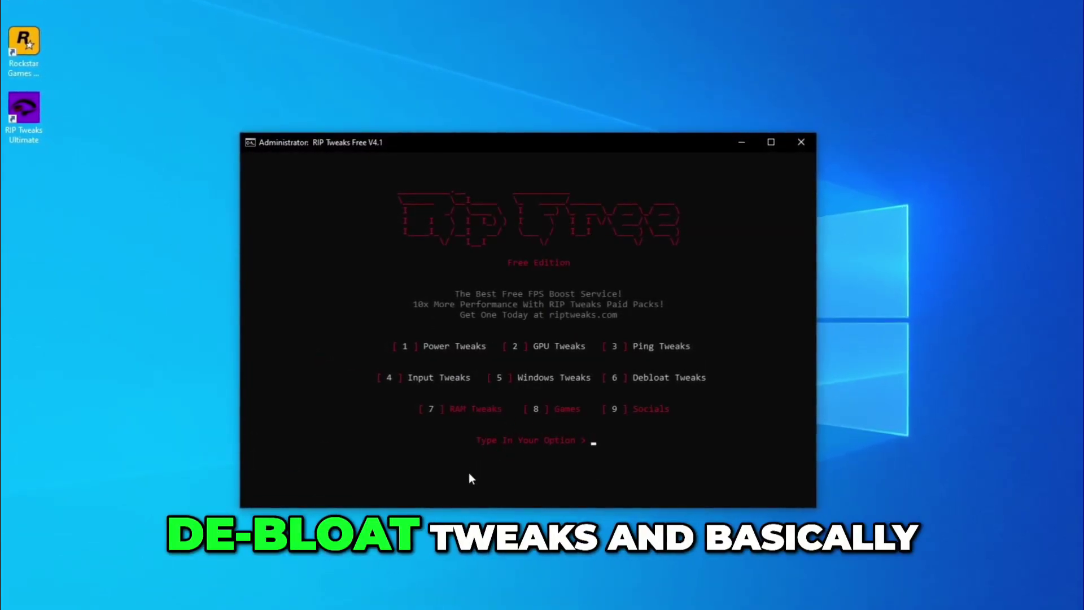
# Open the Debloat Tweaks section to review its Cleanup, Services and Debloat options, and return to the main menu
pyautogui.write('6')
pyautogui.press('Return')
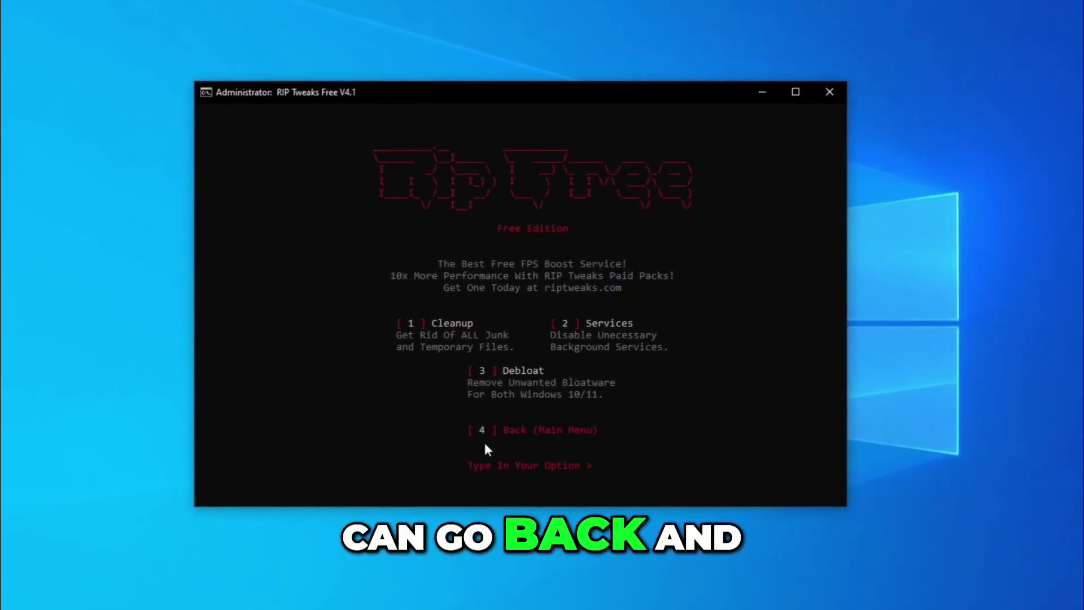
pyautogui.write('4')
pyautogui.press('Return')
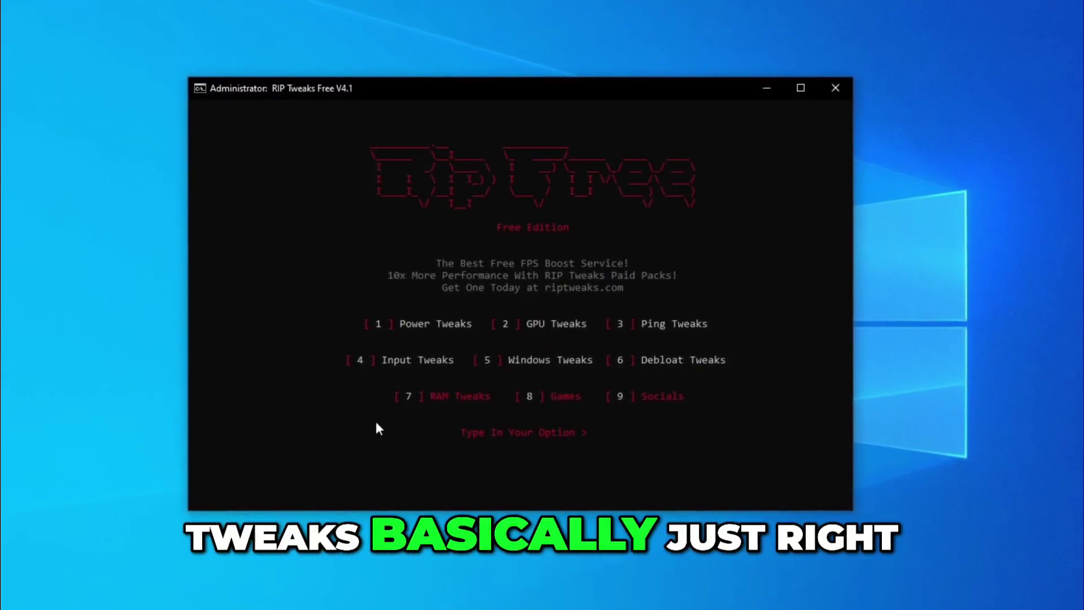
# Open the RAM Tweaks section, check the installed memory in Task Manager, and return to the main menu
pyautogui.write('7')
pyautogui.press('Return')
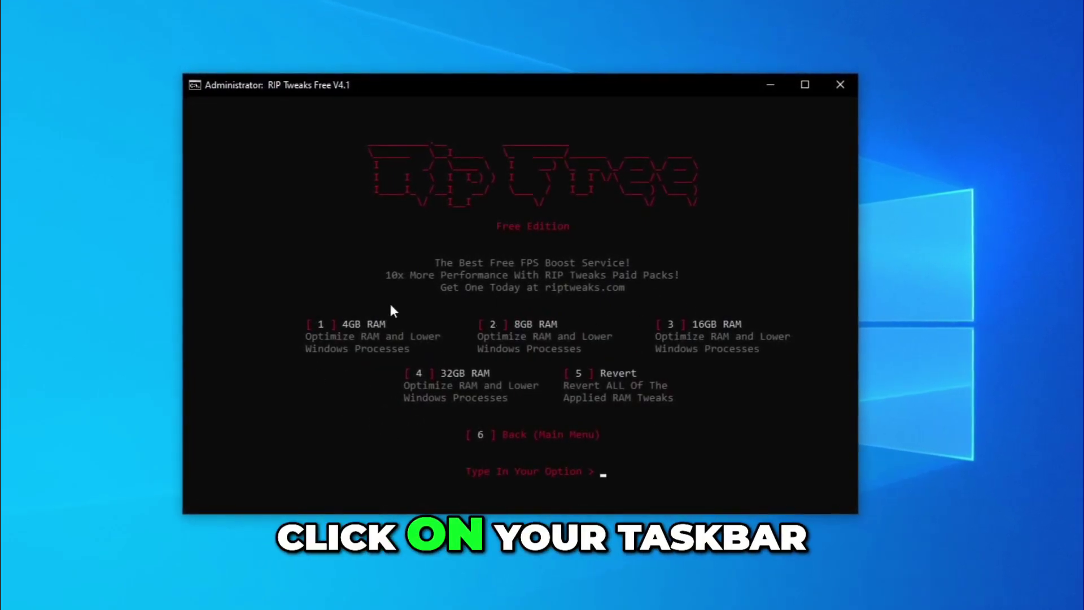
pyautogui.rightClick(528, 601)
pyautogui.click(580, 554)
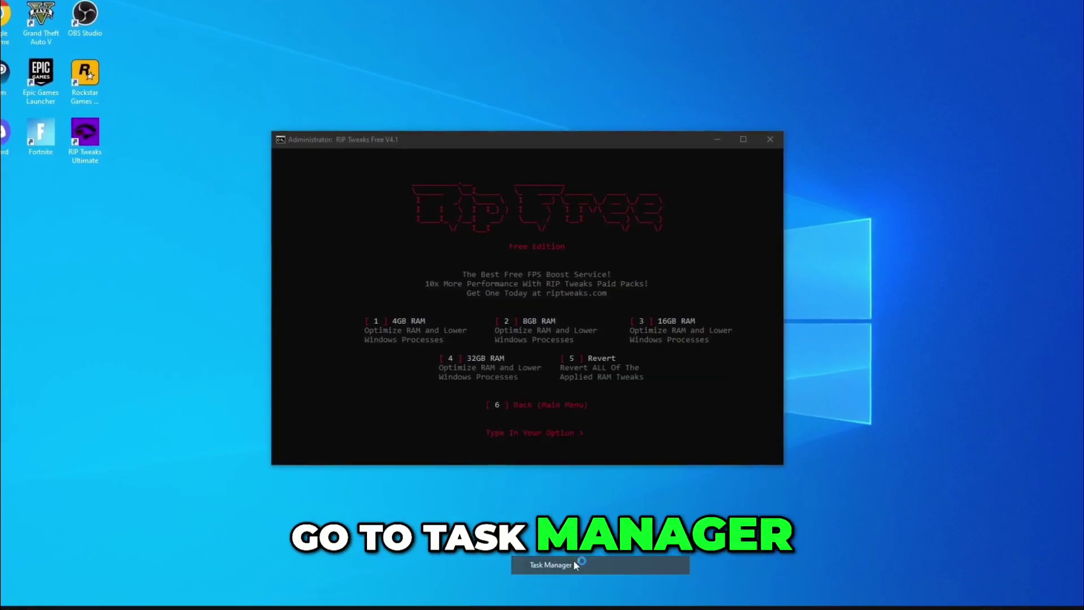
pyautogui.click(630, 156)
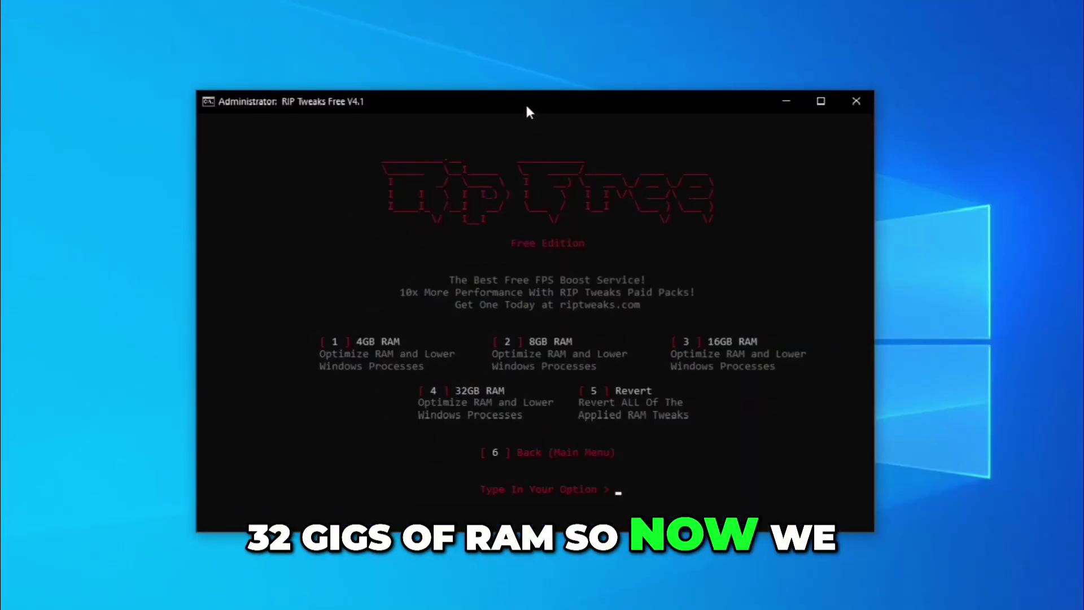
pyautogui.write('6')
pyautogui.press('Return')
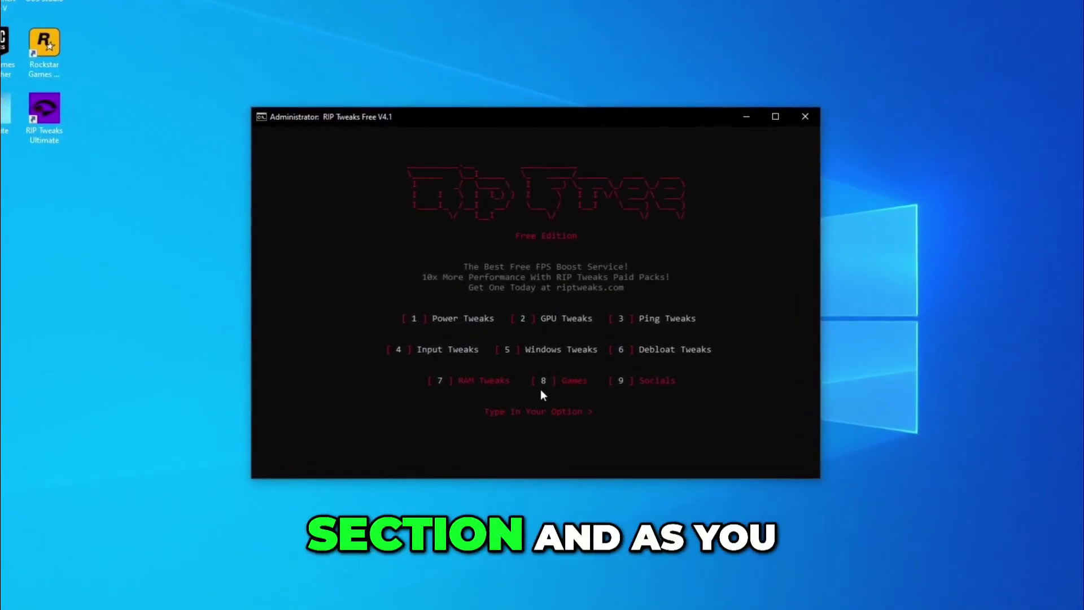
# In the Games section, apply the Fortnite optimization
pyautogui.write('8')
pyautogui.press('Return')
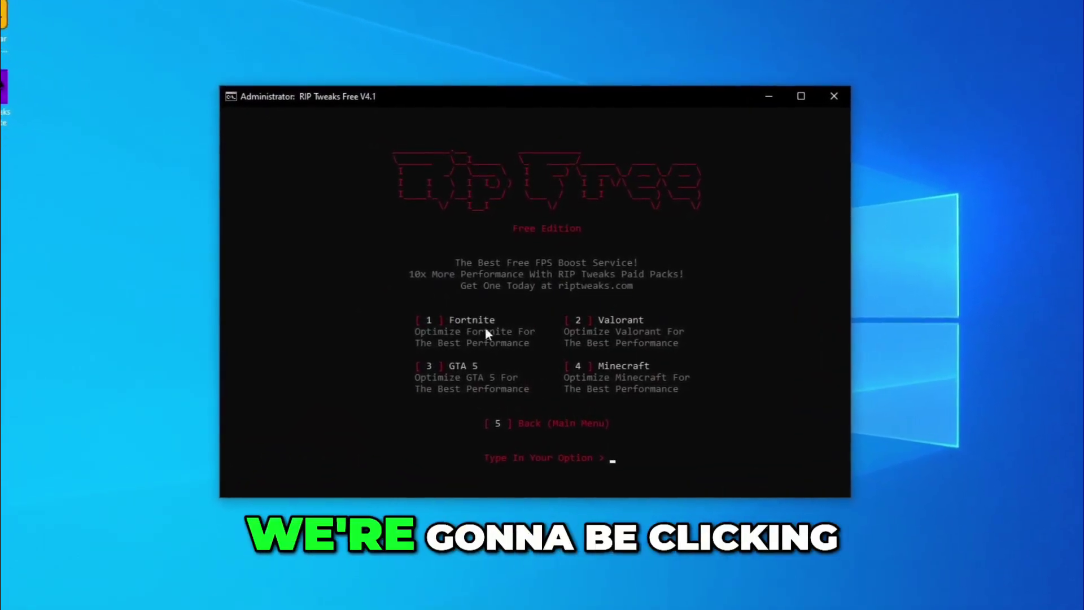
pyautogui.write('1')
pyautogui.press('Return')
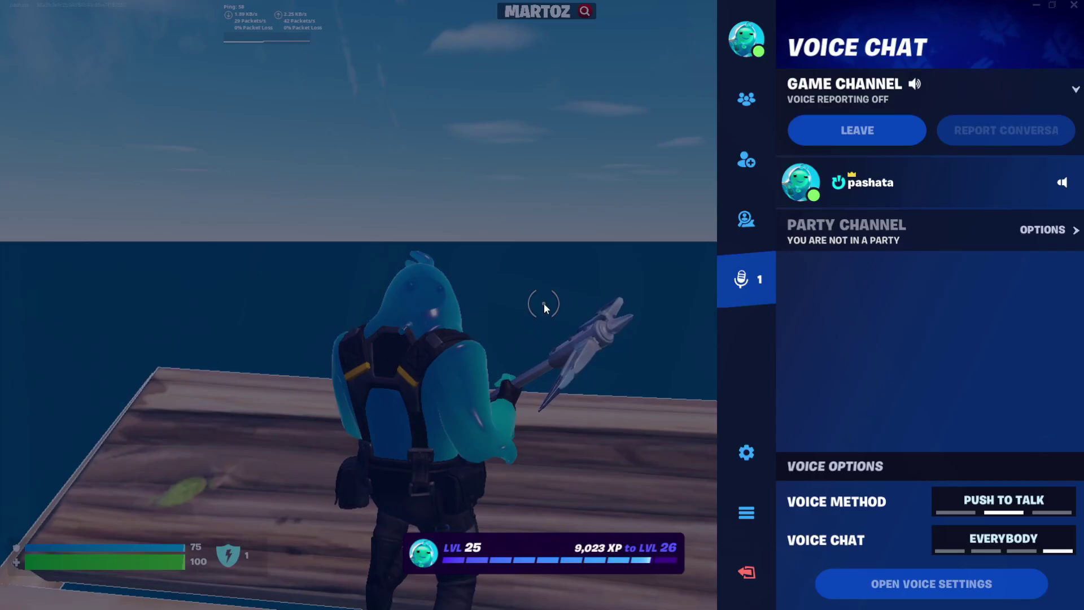
# In Fortnite, examine the performance-mode graphics quality options in the video settings and go back to the match
pyautogui.press('Escape')
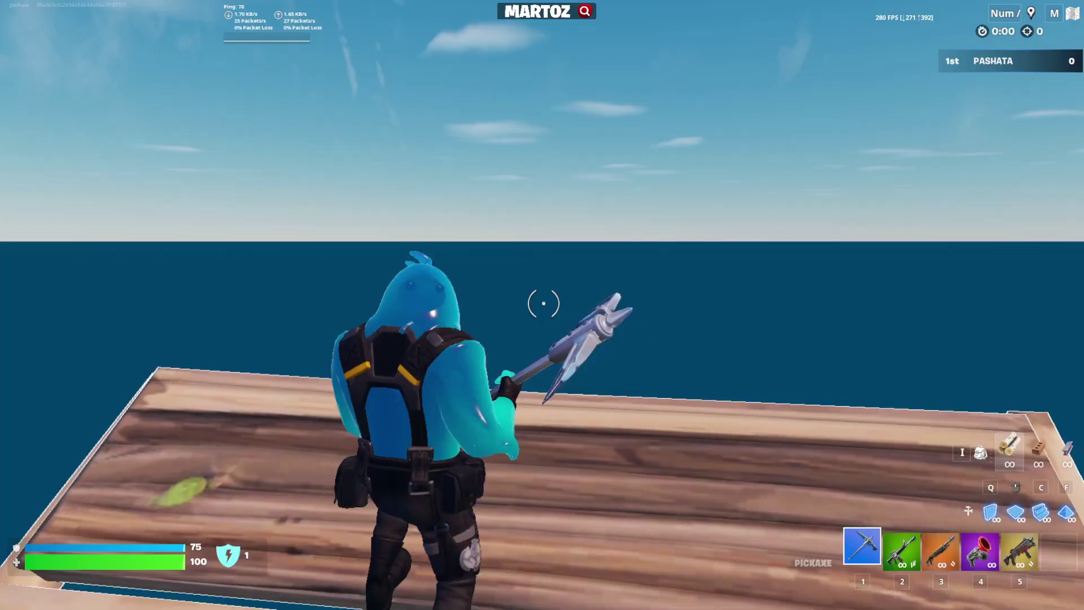
pyautogui.press('Escape')
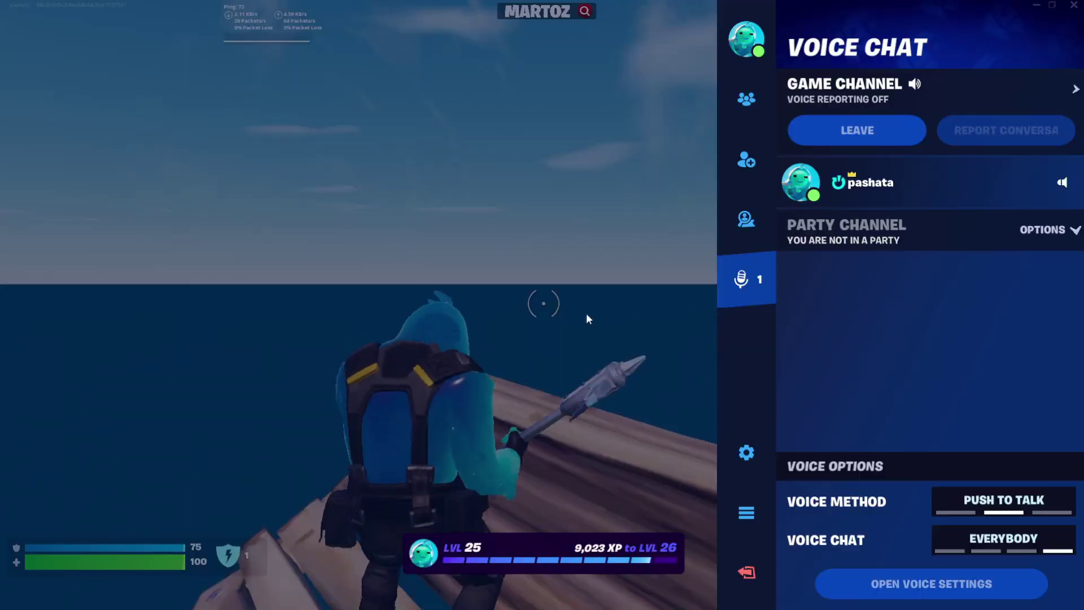
pyautogui.click(754, 442)
pyautogui.scroll(-8, 537, 271)
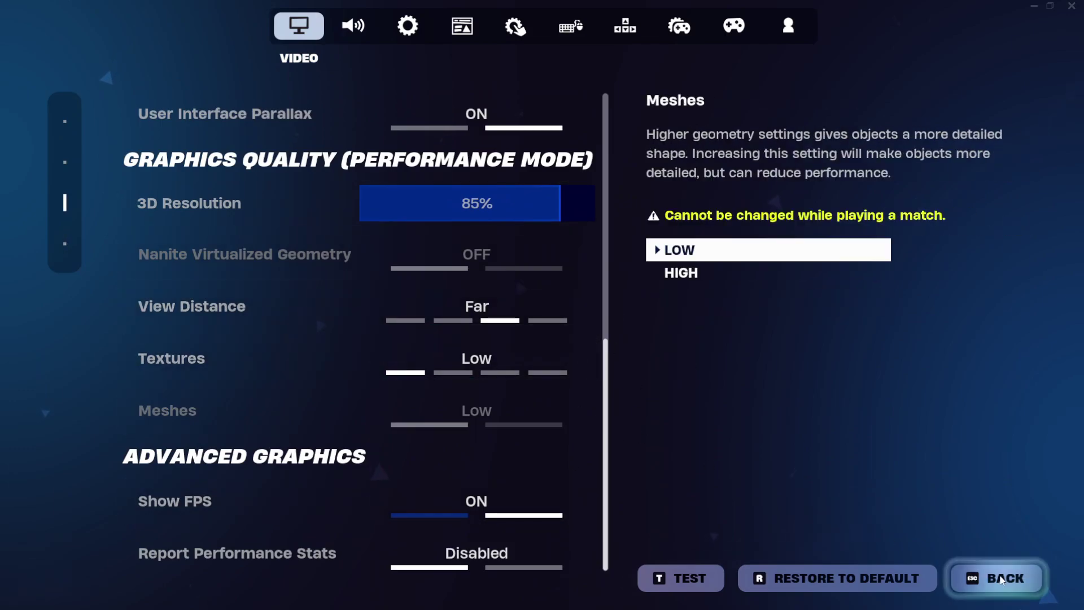
pyautogui.click(1001, 580)
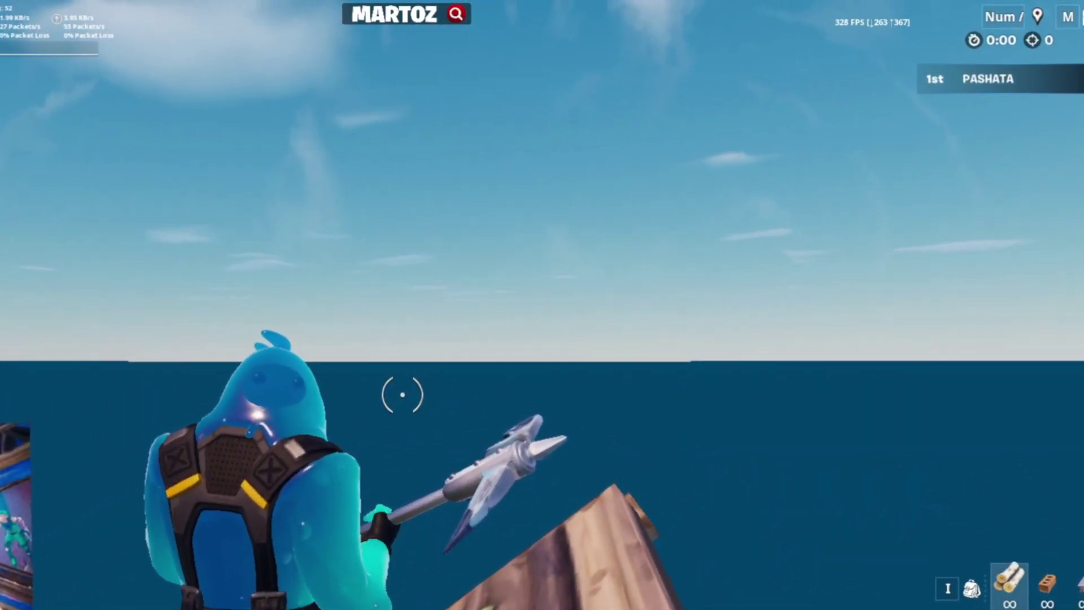
pyautogui.press('Escape')
pyautogui.press('Escape')
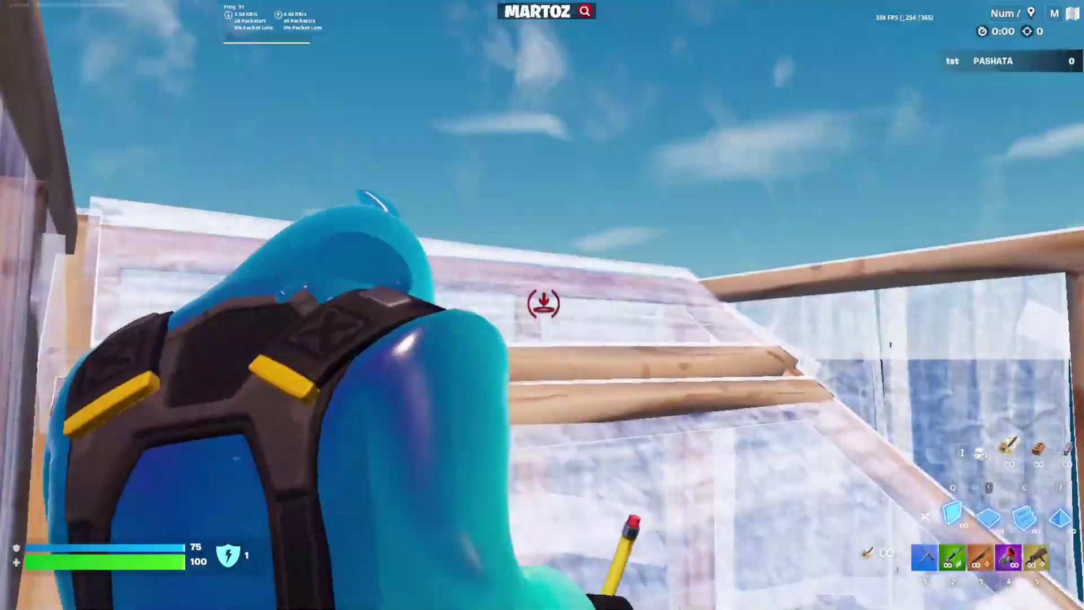
pyautogui.press('q')
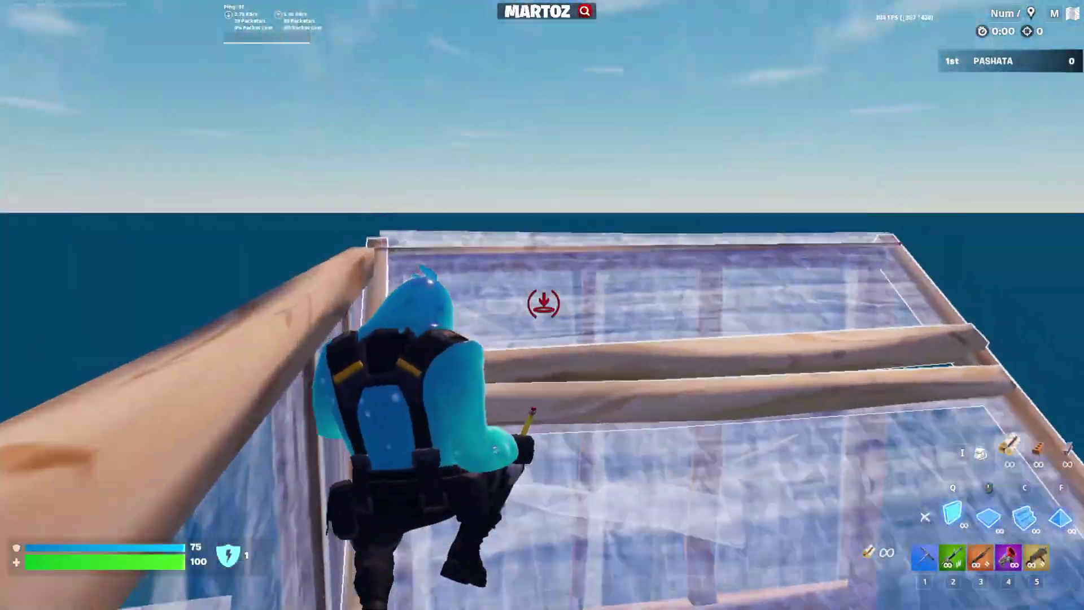
# Open the video settings, examine the display, rendering mode and graphics options, and return to the match
pyautogui.press('Escape')
pyautogui.click(745, 468)
pyautogui.scroll(-10, 495, 289)
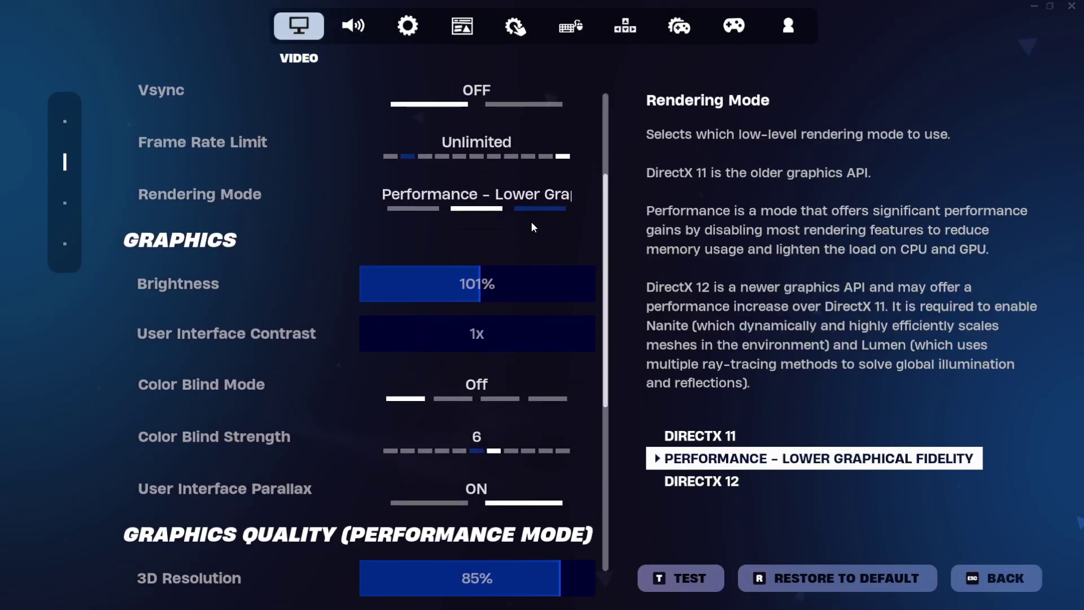
pyautogui.scroll(12, 632, 496)
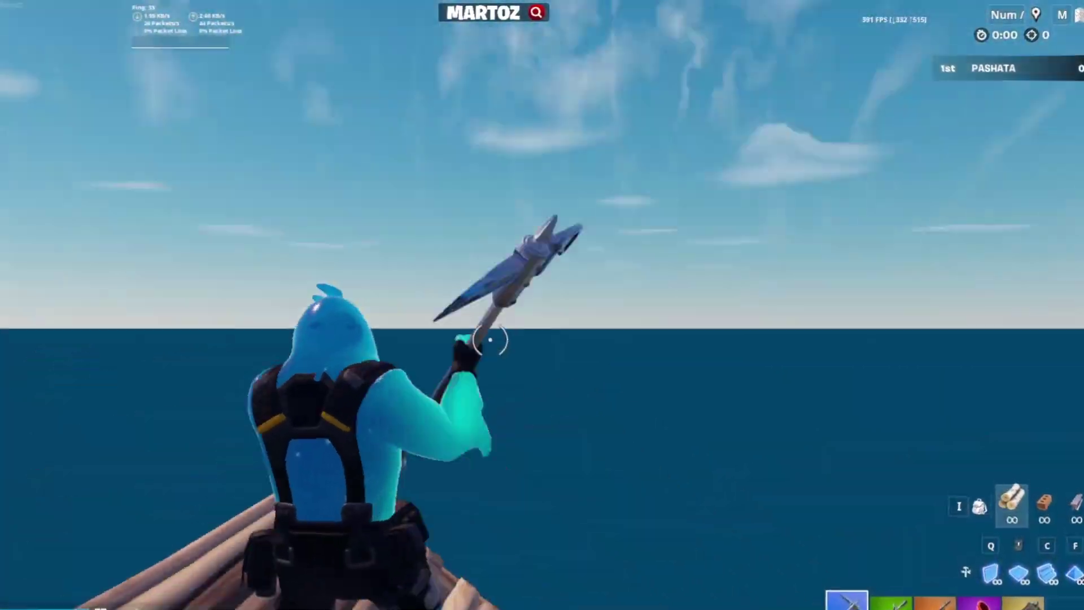
# Build wooden ramps and walls in the match, and switch to the weapon in the fifth slot
pyautogui.press('c')
pyautogui.click(490, 340)
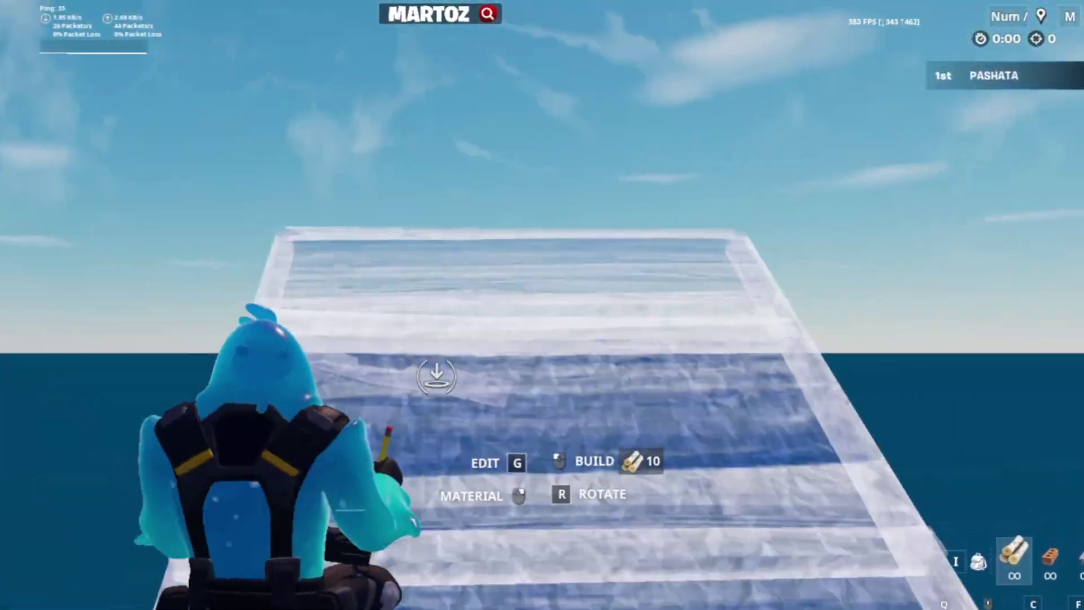
pyautogui.press('q')
pyautogui.click(490, 339)
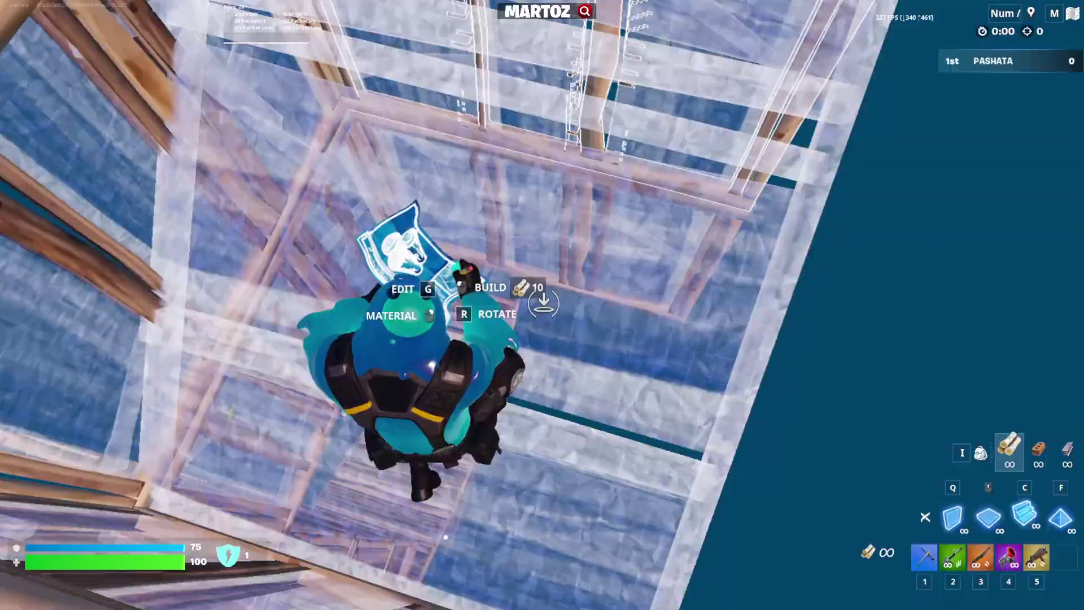
pyautogui.click(173, 556)
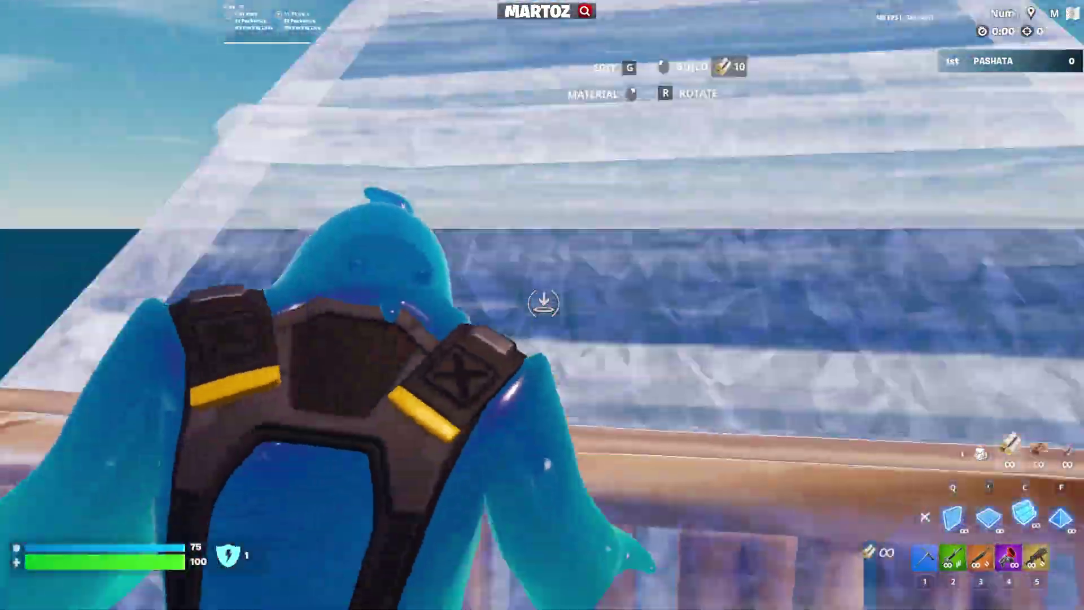
pyautogui.click(543, 304)
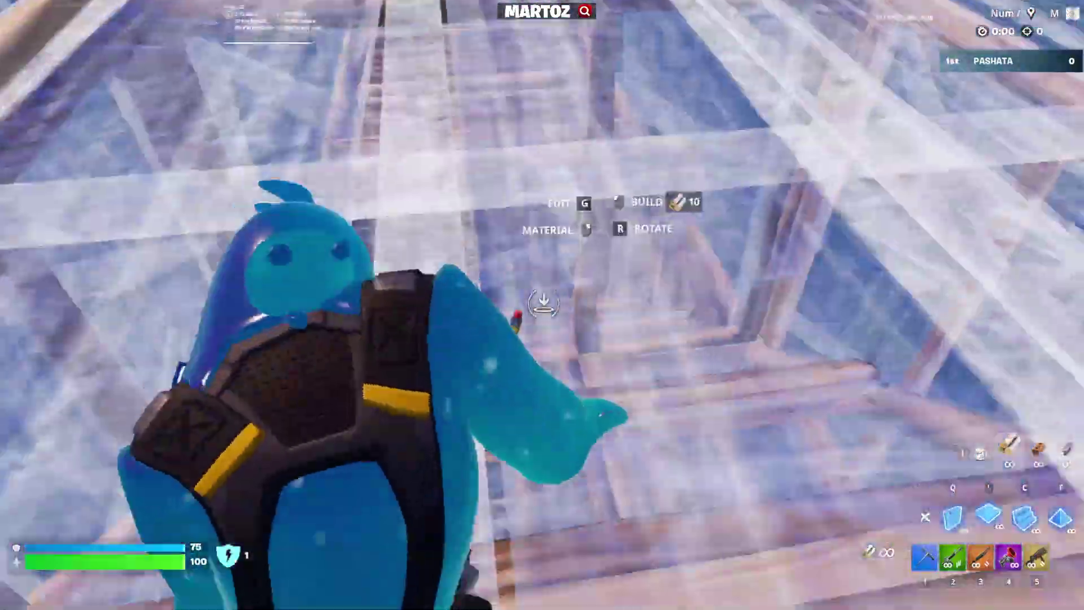
pyautogui.press('3')
pyautogui.press('5')
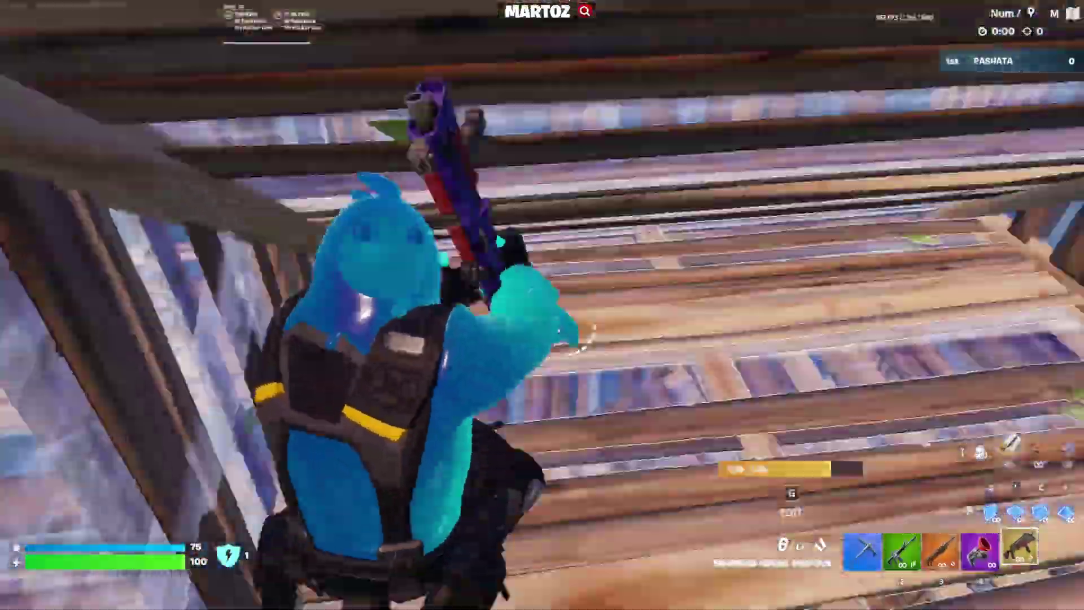